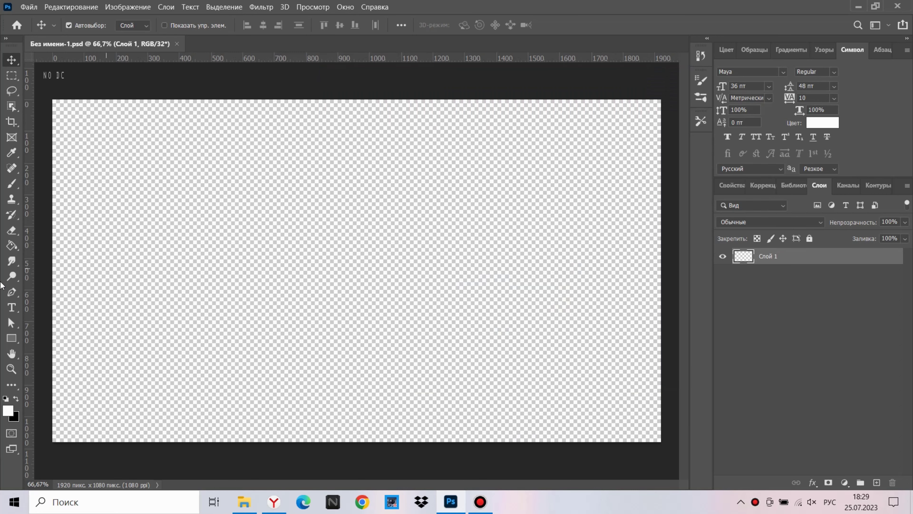
# Set the brush foreground colour to pink in the Color Picker.
pyautogui.click(22, 160)
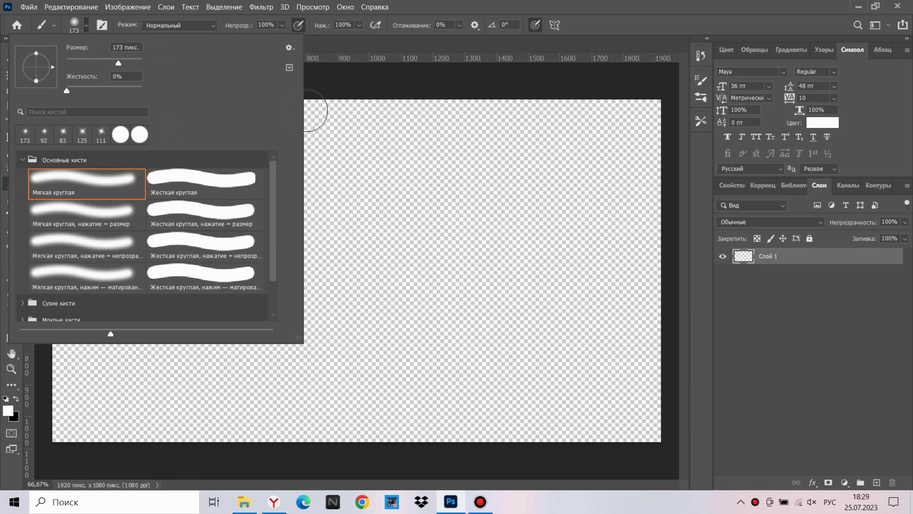
pyautogui.click(8, 410)
pyautogui.moveTo(715, 410); pyautogui.dragTo(716, 270)
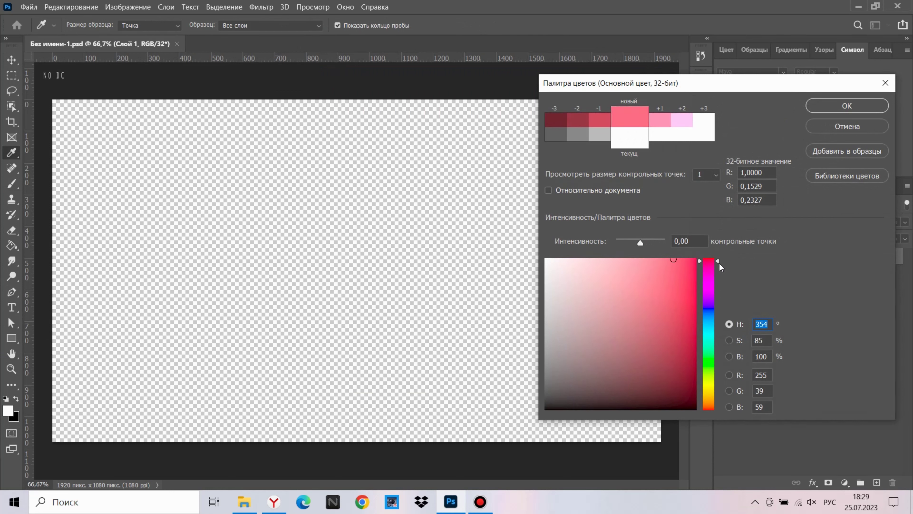
pyautogui.click(720, 409)
pyautogui.moveTo(717, 408); pyautogui.dragTo(718, 269)
pyautogui.press('Return')
# Paint the entire 1920×1080 canvas pink with a large hard round brush.
pyautogui.moveTo(636, 106); pyautogui.dragTo(652, 151)
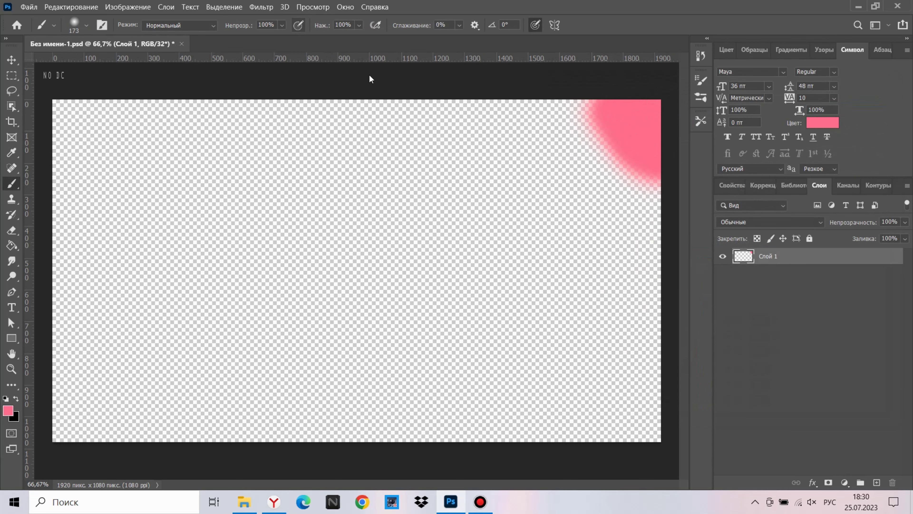
pyautogui.moveTo(629, 122)
pyautogui.mouseDown()
pyautogui.moveTo(342, 119)
pyautogui.moveTo(526, 136)
pyautogui.moveTo(340, 299)
pyautogui.moveTo(248, 143)
pyautogui.moveTo(71, 189)
pyautogui.moveTo(157, 305)
pyautogui.moveTo(248, 205)
pyautogui.mouseUp()
pyautogui.rightClick(363, 143)
pyautogui.click(202, 183)
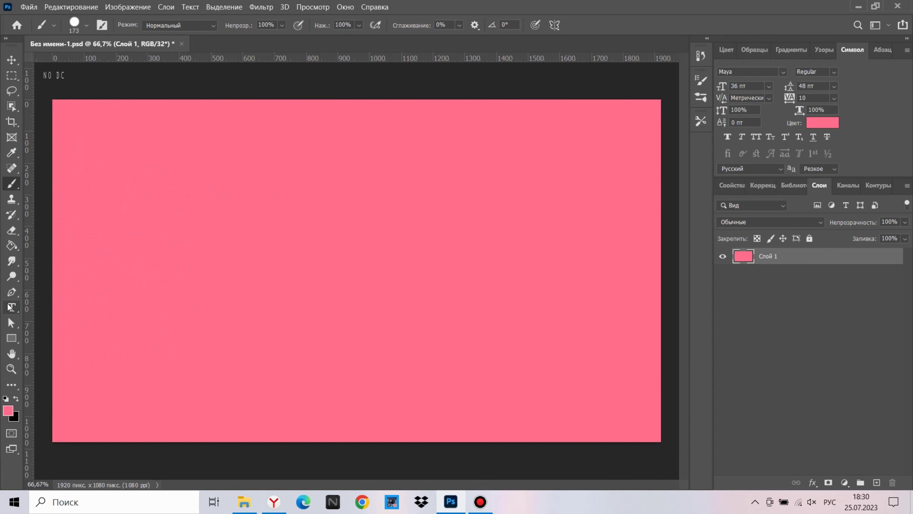
pyautogui.click(11, 292)
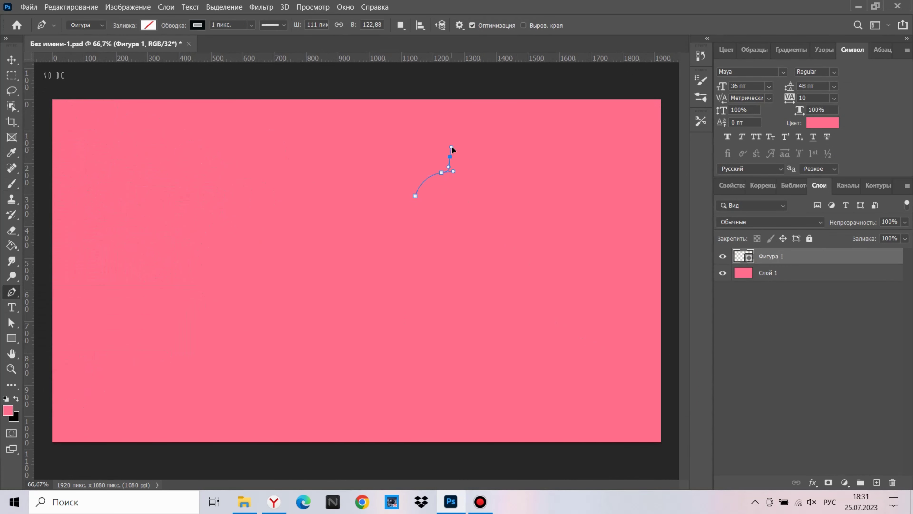
# Fill the first cloud shape violet and move it to the canvas's right edge.
pyautogui.scroll(1, 463, 143)
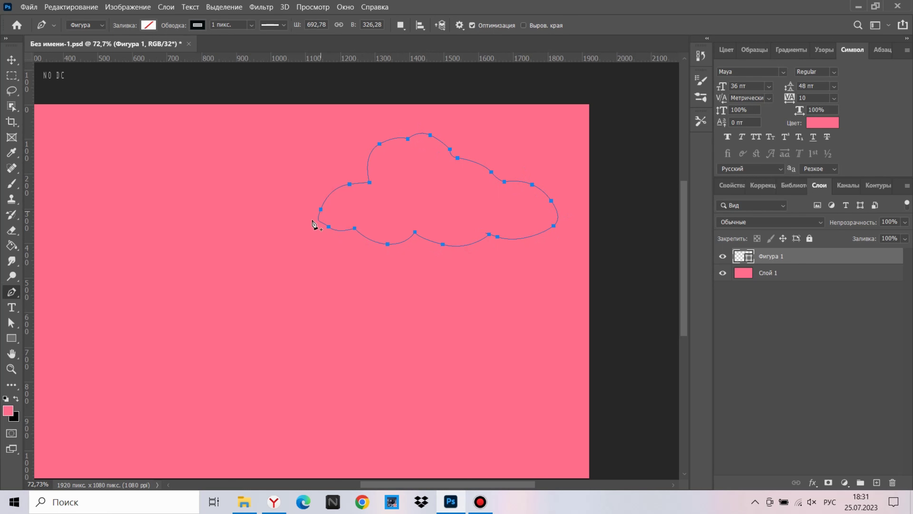
pyautogui.click(12, 339)
pyautogui.click(201, 25)
pyautogui.click(149, 26)
pyautogui.click(73, 88)
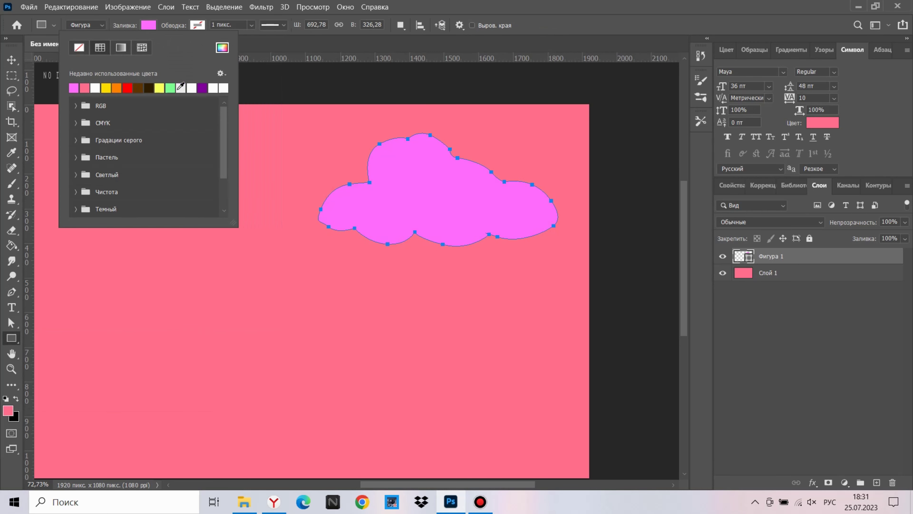
pyautogui.click(222, 47)
pyautogui.click(717, 294)
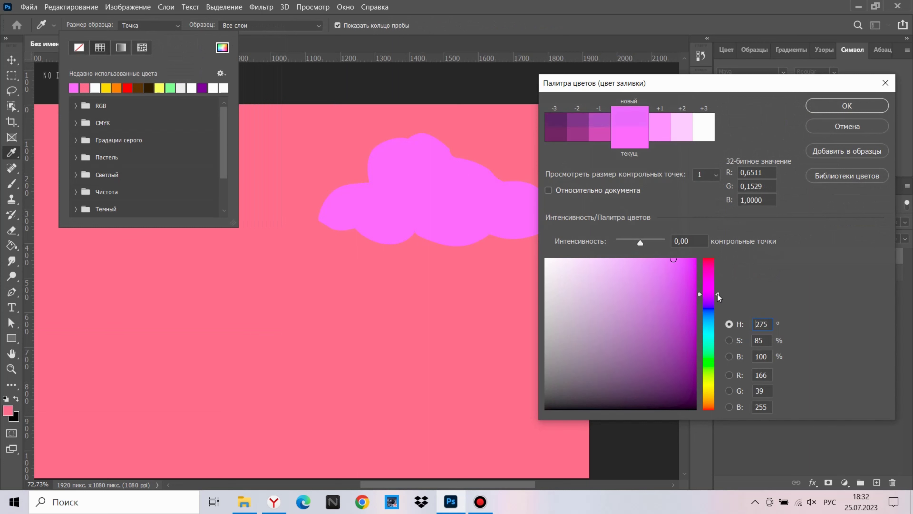
pyautogui.click(821, 113)
pyautogui.press('v')
pyautogui.scroll(-2, 309, 285)
pyautogui.moveTo(309, 285); pyautogui.dragTo(462, 250)
# Begin outlining a second cloud shape with the Pen tool.
pyautogui.press('p')
pyautogui.moveTo(367, 254); pyautogui.dragTo(357, 261)
pyautogui.scroll(1, 357, 261)
pyautogui.scroll(1, 357, 259)
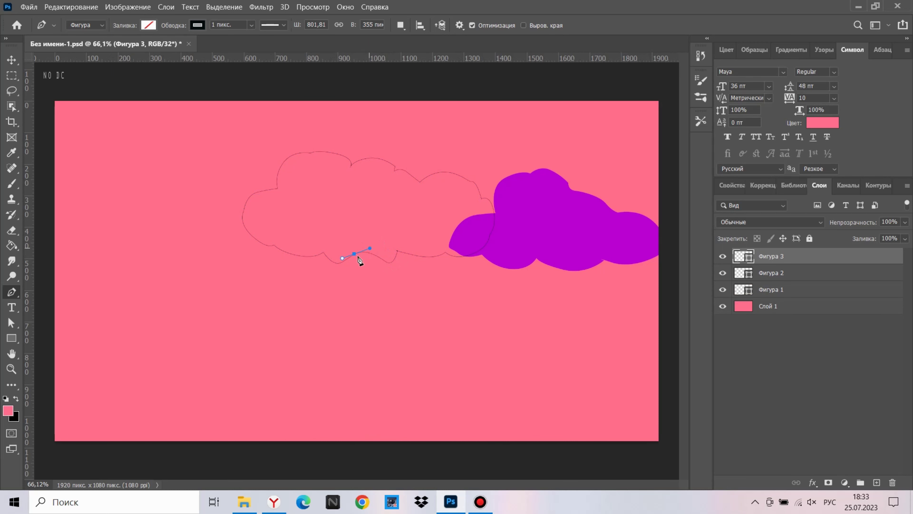
# Finish the second cloud shape and fill it light magenta.
pyautogui.moveTo(341, 266)
pyautogui.mouseDown()
pyautogui.moveTo(268, 265)
pyautogui.moveTo(345, 267)
pyautogui.mouseUp()
pyautogui.click(769, 256)
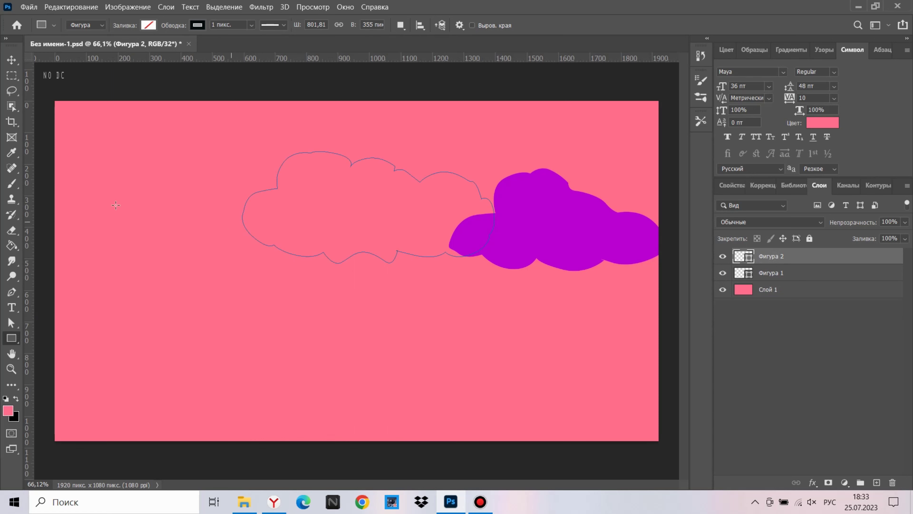
pyautogui.click(148, 24)
pyautogui.click(77, 86)
# Enlarge the light magenta cloud and place it left of the violet cloud, overlapping it.
pyautogui.press('v')
pyautogui.moveTo(284, 205)
pyautogui.mouseDown()
pyautogui.moveTo(283, 241)
pyautogui.moveTo(292, 187)
pyautogui.mouseUp()
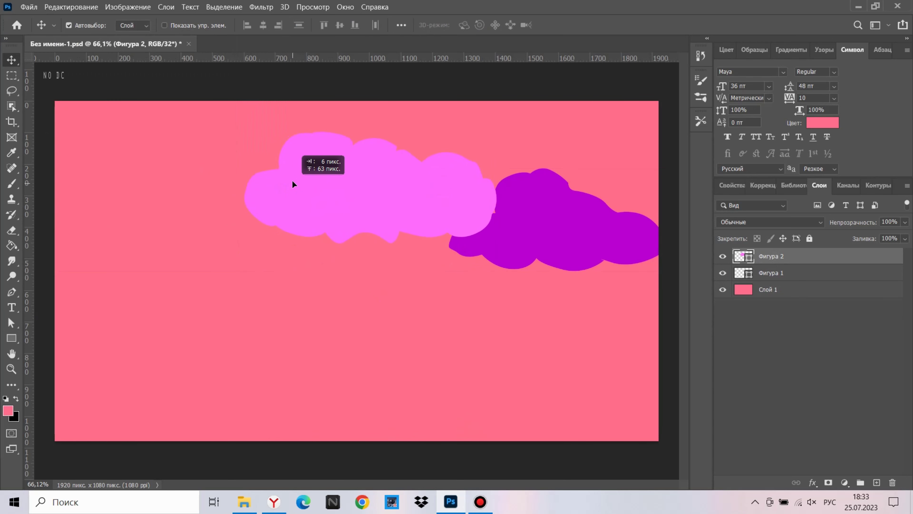
pyautogui.hotkey('ctrl', 't')
pyautogui.moveTo(244, 238); pyautogui.dragTo(210, 257)
pyautogui.moveTo(276, 242); pyautogui.dragTo(298, 217)
pyautogui.press('Return')
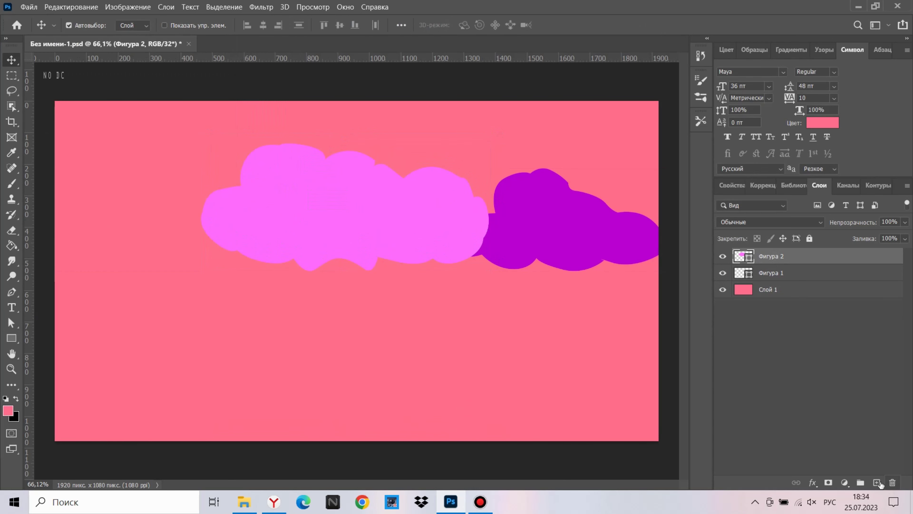
pyautogui.click(11, 338)
# Draw a tall rectangle over the canvas's left side and fill it magenta.
pyautogui.moveTo(71, 102); pyautogui.dragTo(73, 104)
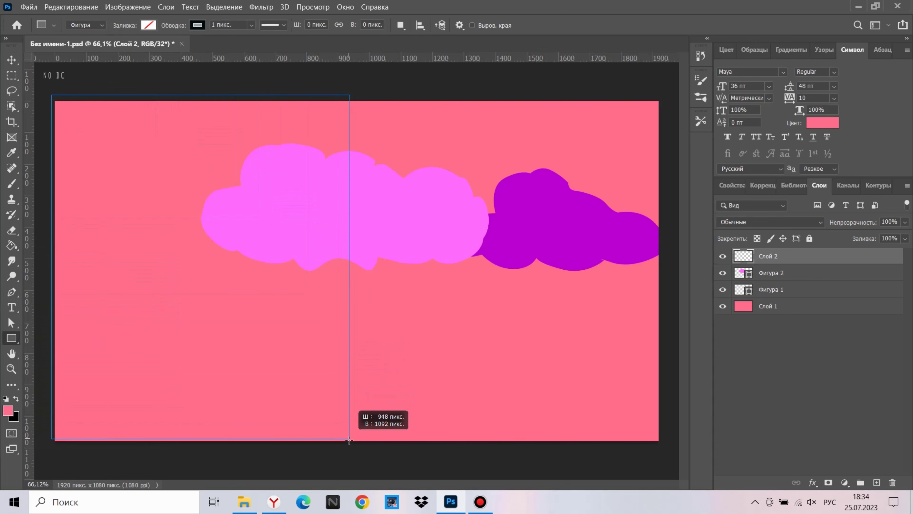
pyautogui.moveTo(349, 437); pyautogui.dragTo(352, 443)
pyautogui.click(148, 25)
pyautogui.click(74, 88)
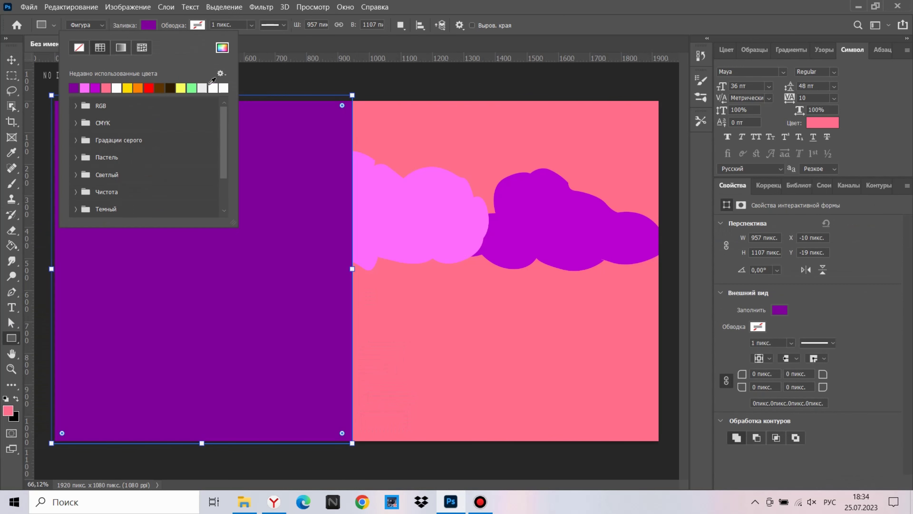
pyautogui.click(223, 47)
pyautogui.press('Return')
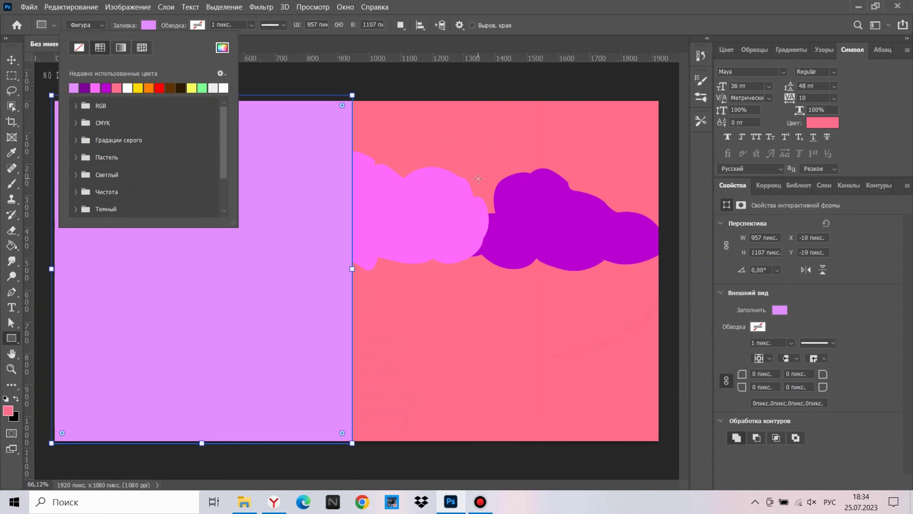
pyautogui.click(220, 51)
pyautogui.click(718, 288)
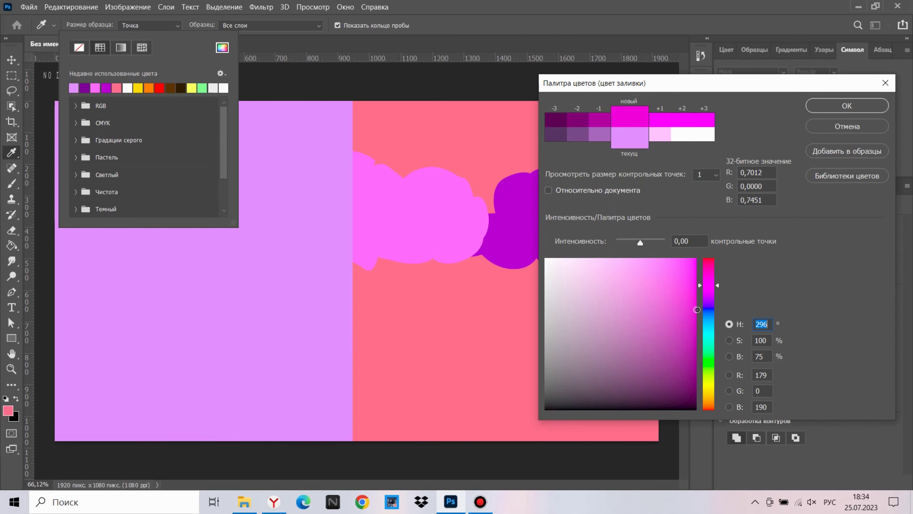
pyautogui.press('Return')
# Shift the rectangle about 130 px left, then duplicate it and stretch the copy across the lower half.
pyautogui.press('v')
pyautogui.moveTo(188, 257); pyautogui.dragTo(141, 257)
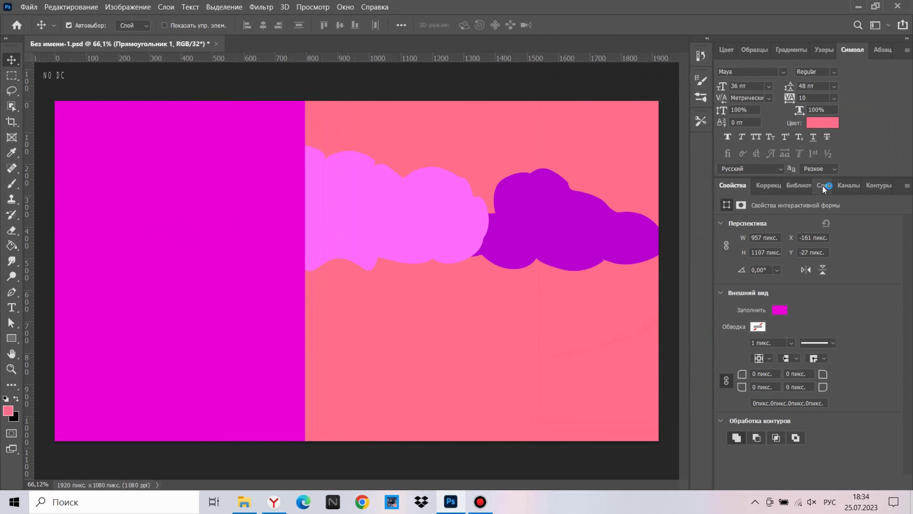
pyautogui.click(824, 185)
pyautogui.hotkey('ctrl', 'j')
pyautogui.hotkey('ctrl', 't')
pyautogui.moveTo(505, 273); pyautogui.dragTo(425, 376)
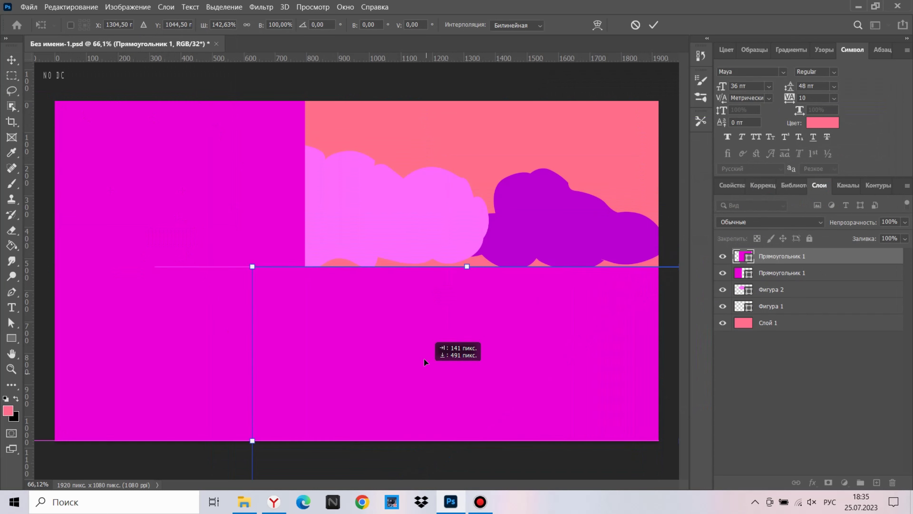
pyautogui.moveTo(426, 373); pyautogui.dragTo(422, 370)
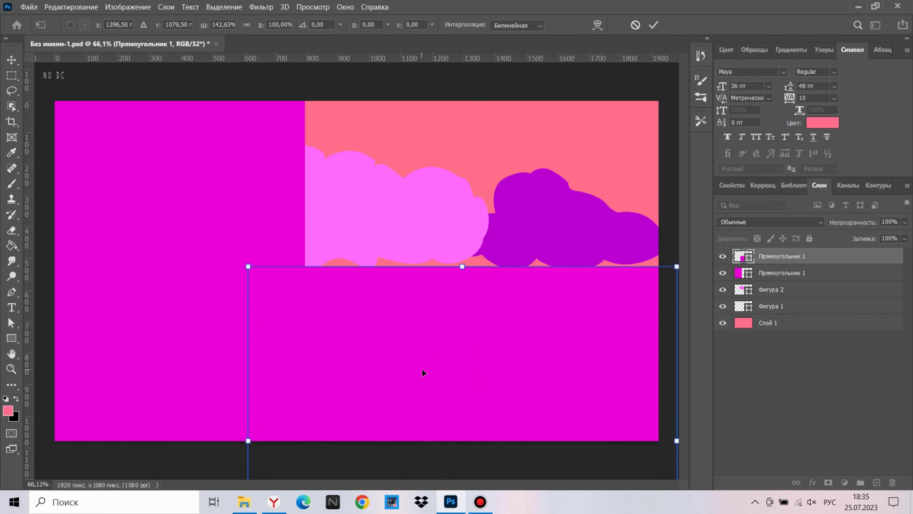
pyautogui.click(805, 391)
# Place the skyline image pngwing.com (5) among the clouds in the middle.
pyautogui.click(777, 290)
pyautogui.click(244, 502)
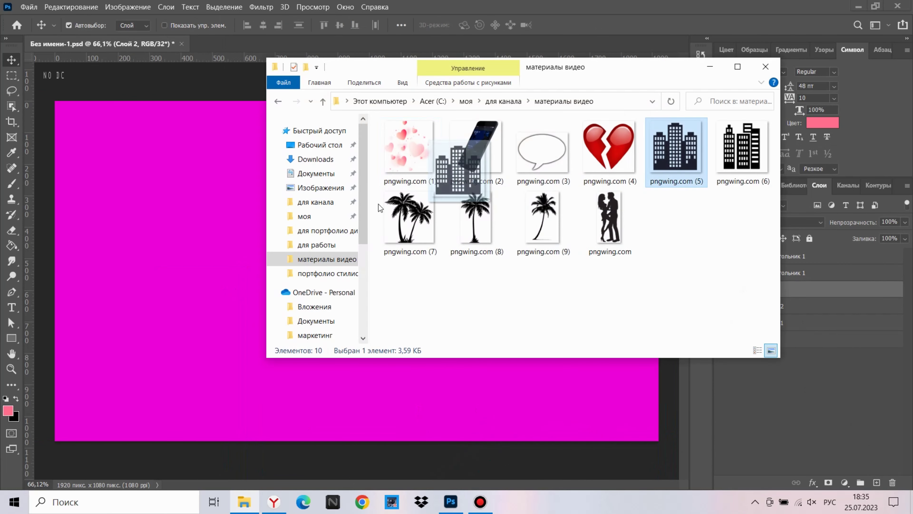
pyautogui.moveTo(673, 151)
pyautogui.mouseDown()
pyautogui.moveTo(449, 360)
pyautogui.moveTo(363, 210)
pyautogui.mouseUp()
pyautogui.click(798, 403)
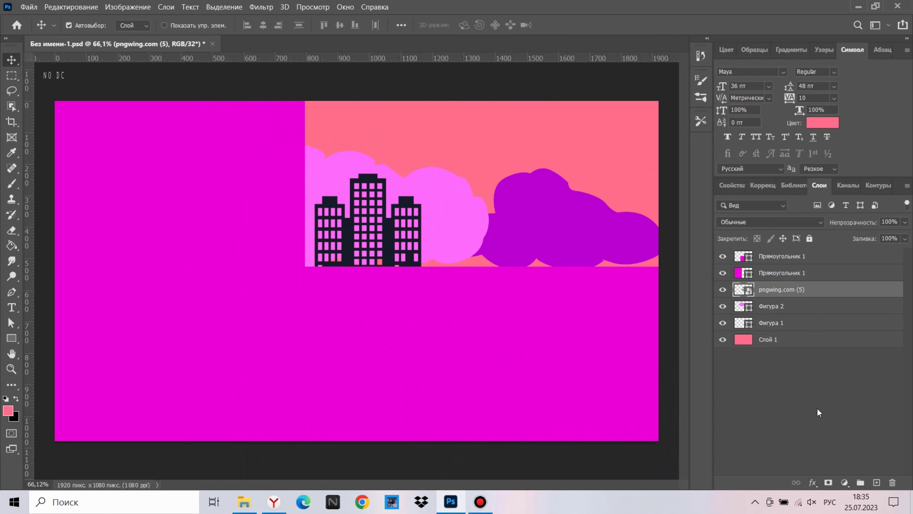
# Place the second skyline image pngwing.com (6) on the right cloud.
pyautogui.click(244, 502)
pyautogui.moveTo(742, 153)
pyautogui.mouseDown()
pyautogui.moveTo(395, 234)
pyautogui.moveTo(560, 225)
pyautogui.mouseUp()
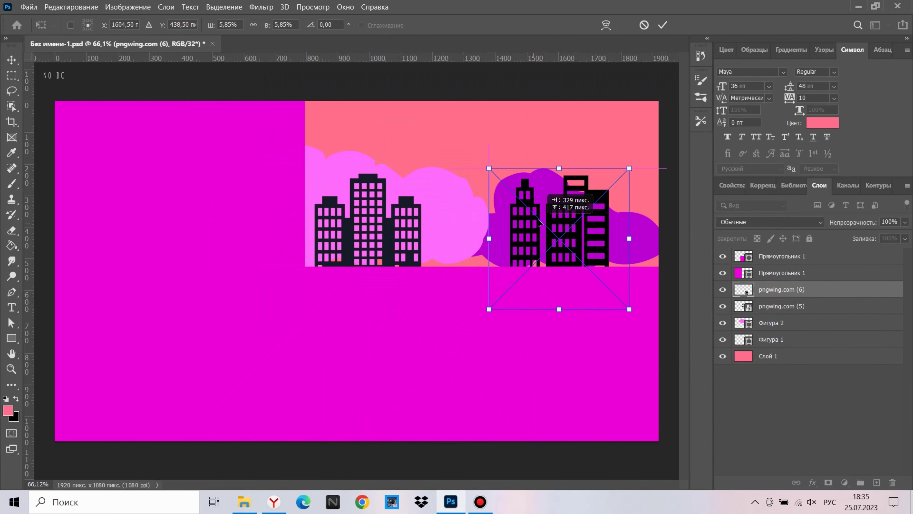
pyautogui.click(772, 386)
pyautogui.click(540, 244)
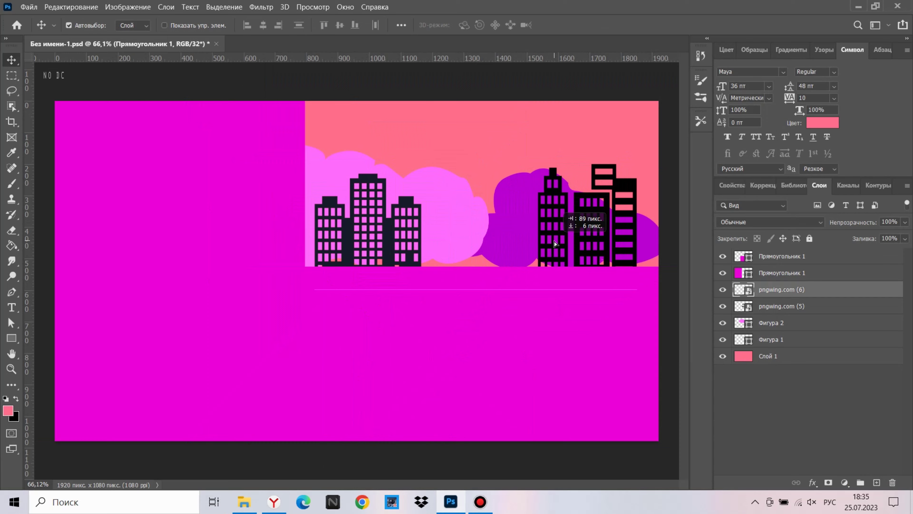
pyautogui.rightClick(543, 245)
pyautogui.click(593, 8)
# Give the right skyline pngwing.com (6) a dark purple (H275 S100 B29) Color Overlay.
pyautogui.click(492, 239)
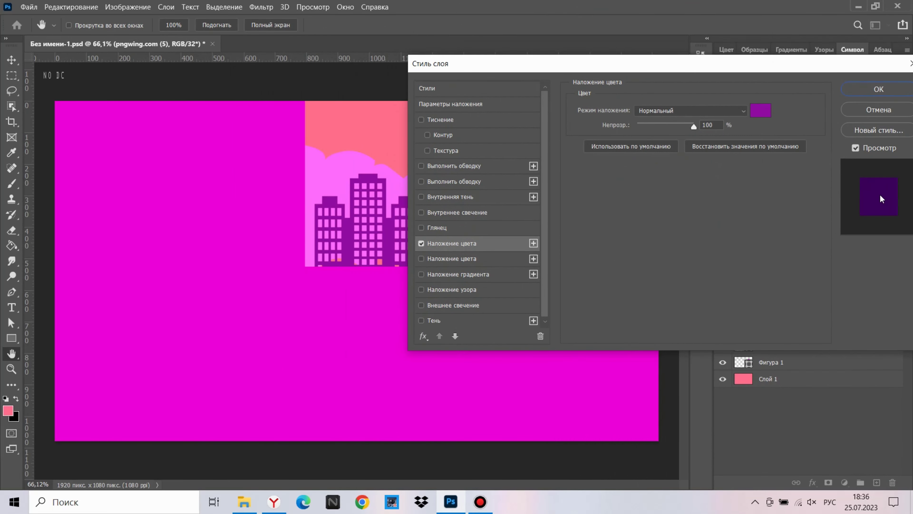
pyautogui.click(758, 108)
pyautogui.click(847, 105)
pyautogui.click(879, 89)
pyautogui.rightClick(780, 289)
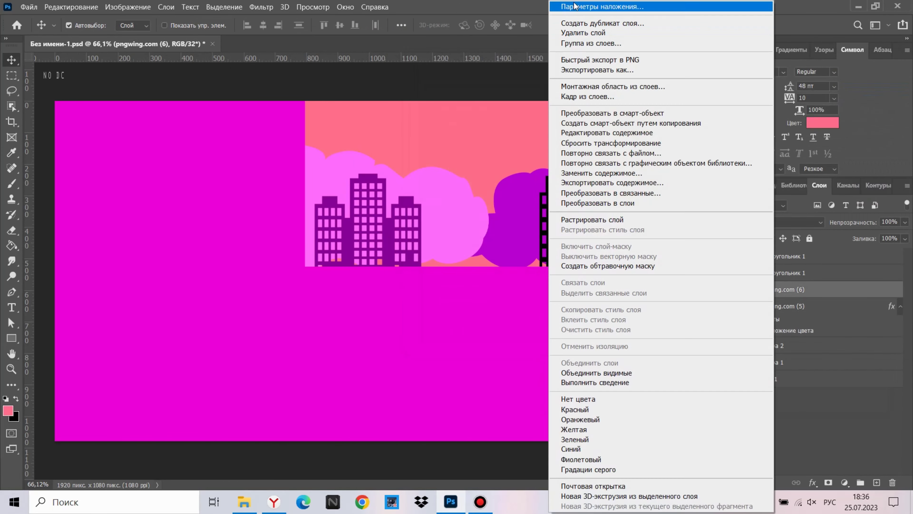
pyautogui.click(593, 7)
pyautogui.moveTo(503, 66)
pyautogui.mouseDown()
pyautogui.moveTo(145, 126)
pyautogui.moveTo(131, 80)
pyautogui.mouseUp()
pyautogui.click(59, 263)
pyautogui.click(368, 131)
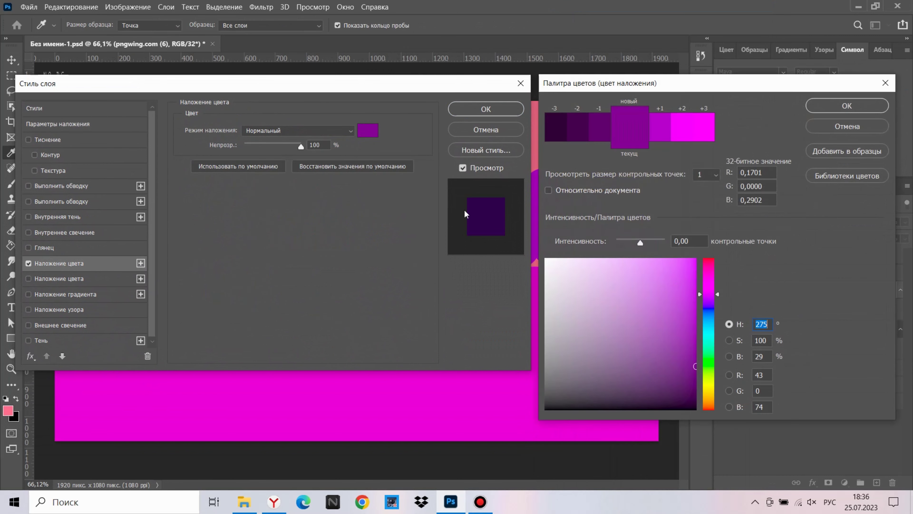
pyautogui.click(847, 106)
pyautogui.click(486, 109)
# Apply the same dark purple Color Overlay to pngwing.com (5) and add a new empty layer.
pyautogui.click(780, 329)
pyautogui.rightClick(780, 329)
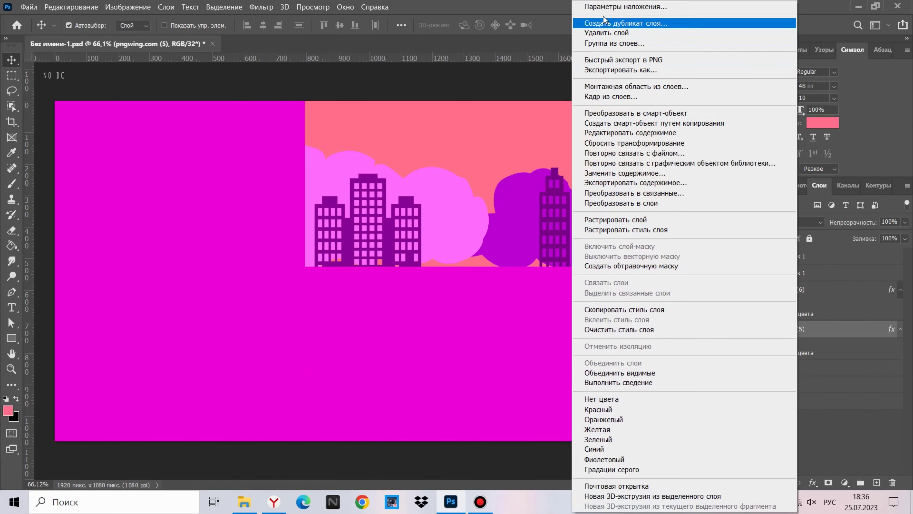
pyautogui.click(604, 8)
pyautogui.click(59, 263)
pyautogui.click(367, 131)
pyautogui.click(855, 262)
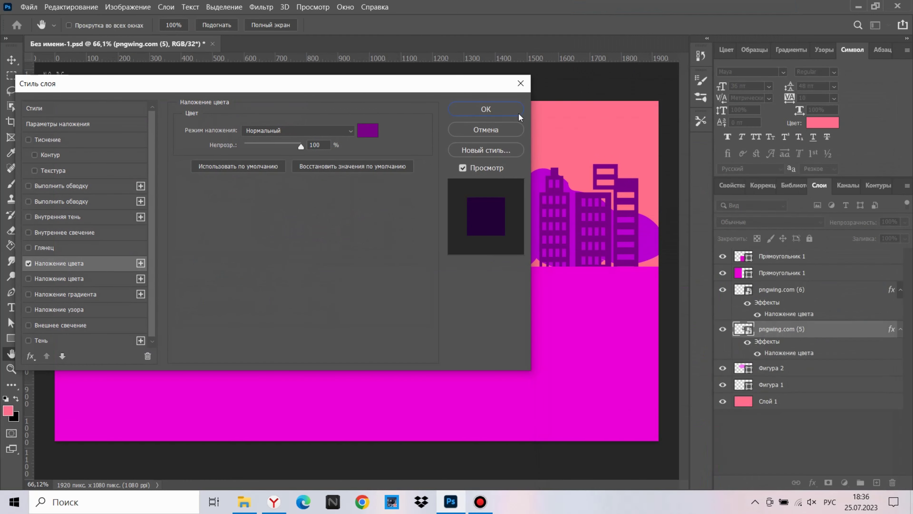
pyautogui.click(486, 108)
pyautogui.click(791, 256)
pyautogui.click(780, 289)
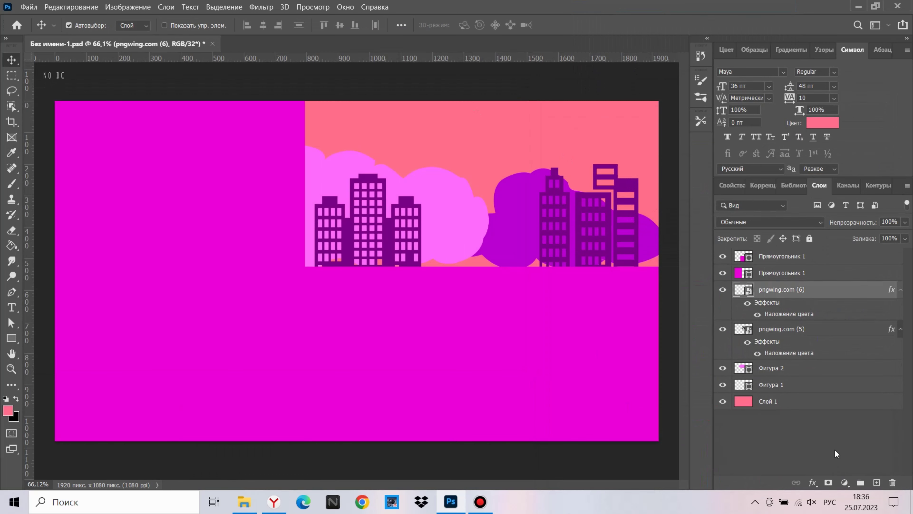
pyautogui.click(877, 482)
pyautogui.click(245, 502)
# Place a palm tree over the left buildings, scaled down, with a purple Color Overlay.
pyautogui.moveTo(478, 227); pyautogui.dragTo(251, 213)
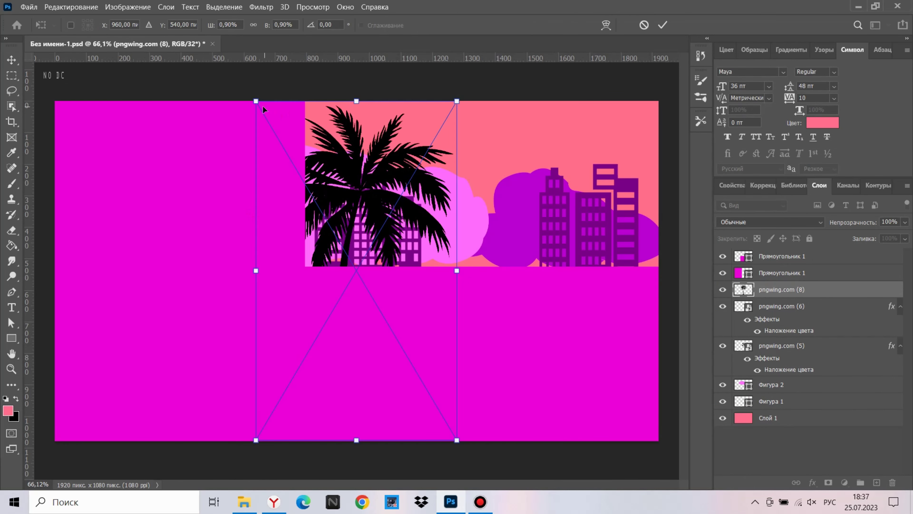
pyautogui.moveTo(330, 324); pyautogui.dragTo(336, 158)
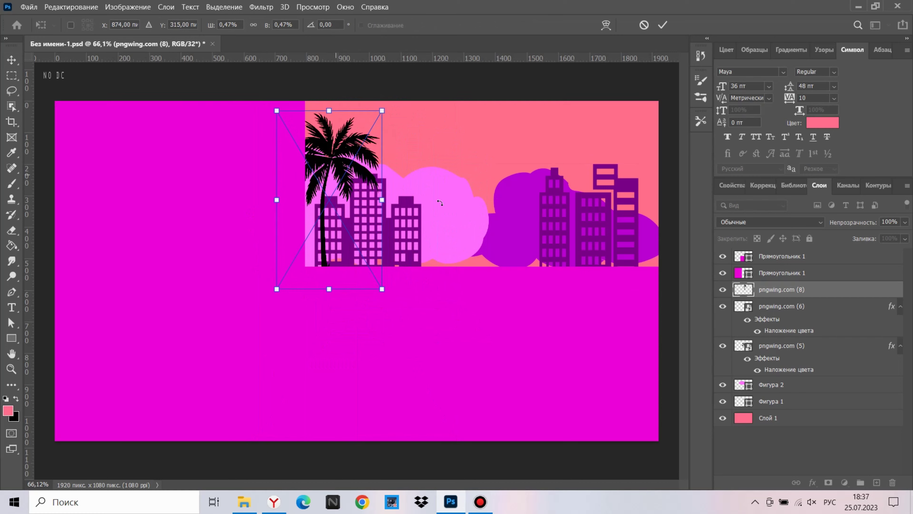
pyautogui.rightClick(784, 289)
pyautogui.click(611, 6)
pyautogui.moveTo(216, 76); pyautogui.dragTo(621, 64)
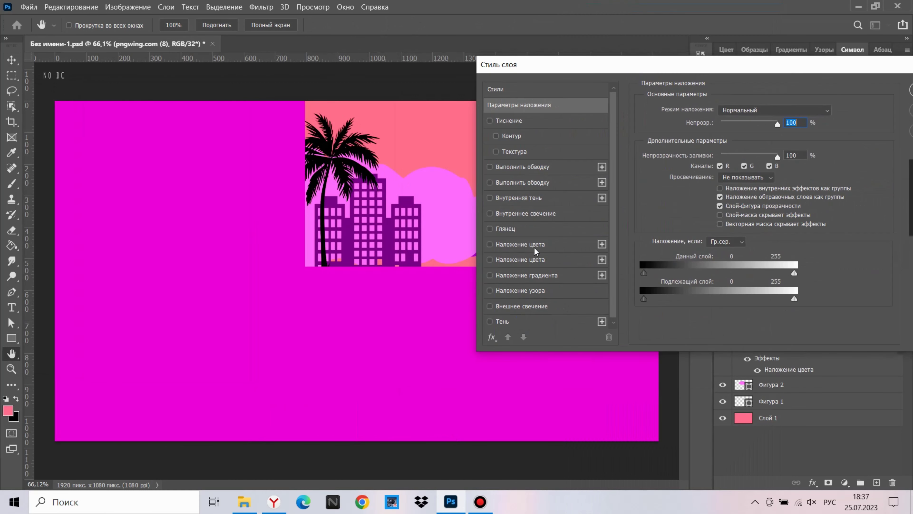
pyautogui.click(520, 244)
pyautogui.click(829, 111)
pyautogui.click(851, 171)
# Add a second palm tree in the right skyline, tinted with a purple Color Overlay.
pyautogui.click(842, 90)
pyautogui.click(244, 501)
pyautogui.moveTo(536, 226)
pyautogui.mouseDown()
pyautogui.moveTo(253, 94)
pyautogui.moveTo(354, 196)
pyautogui.moveTo(503, 201)
pyautogui.mouseUp()
pyautogui.press('Return')
pyautogui.doubleClick(827, 290)
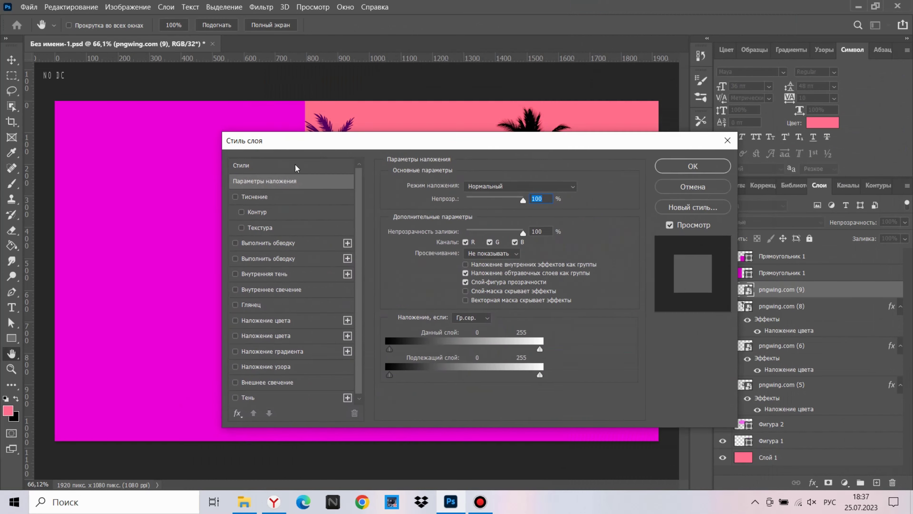
pyautogui.click(144, 414)
pyautogui.click(569, 257)
pyautogui.click(791, 256)
pyautogui.click(877, 482)
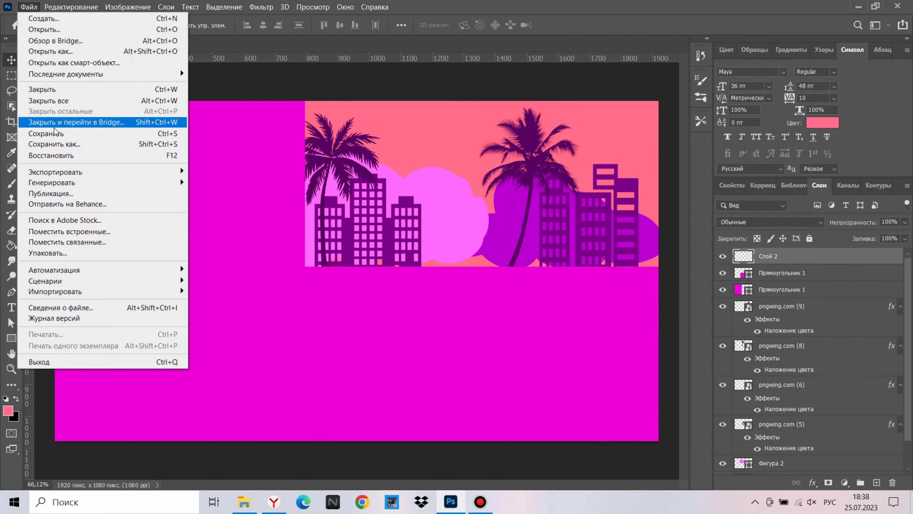
# Place the couple silhouette pngwing.com, enlarged and moved down in front of the city to the bottom edge.
pyautogui.click(244, 502)
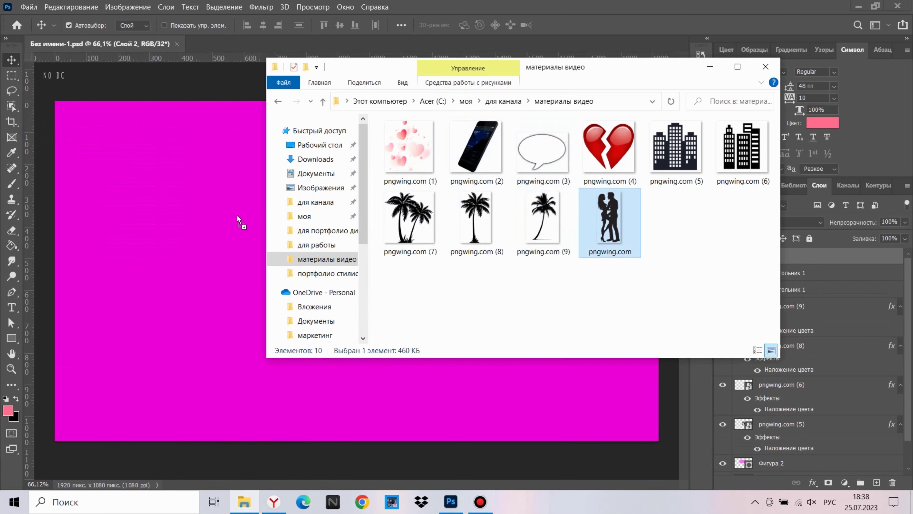
pyautogui.moveTo(607, 214); pyautogui.dragTo(356, 266)
pyautogui.moveTo(275, 100)
pyautogui.mouseDown()
pyautogui.moveTo(440, 251)
pyautogui.moveTo(344, 136)
pyautogui.moveTo(331, 101)
pyautogui.mouseUp()
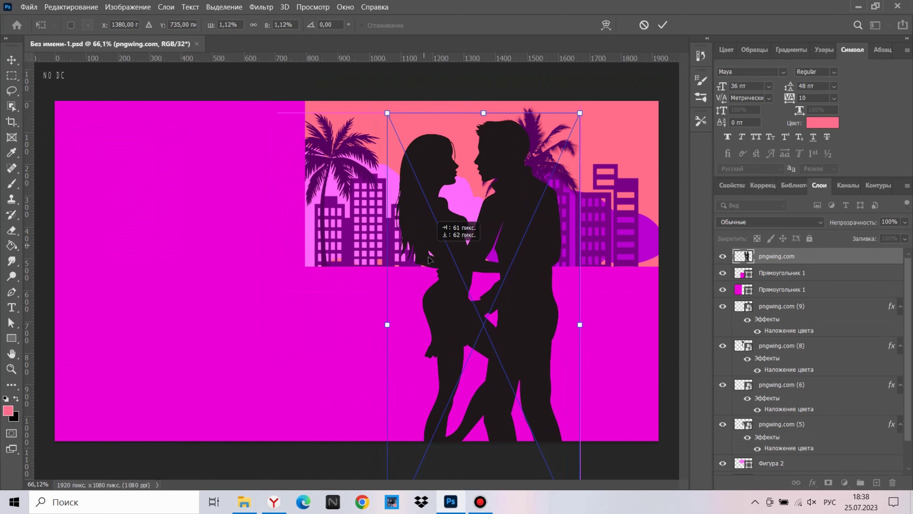
pyautogui.moveTo(414, 239); pyautogui.dragTo(432, 248)
pyautogui.press('Return')
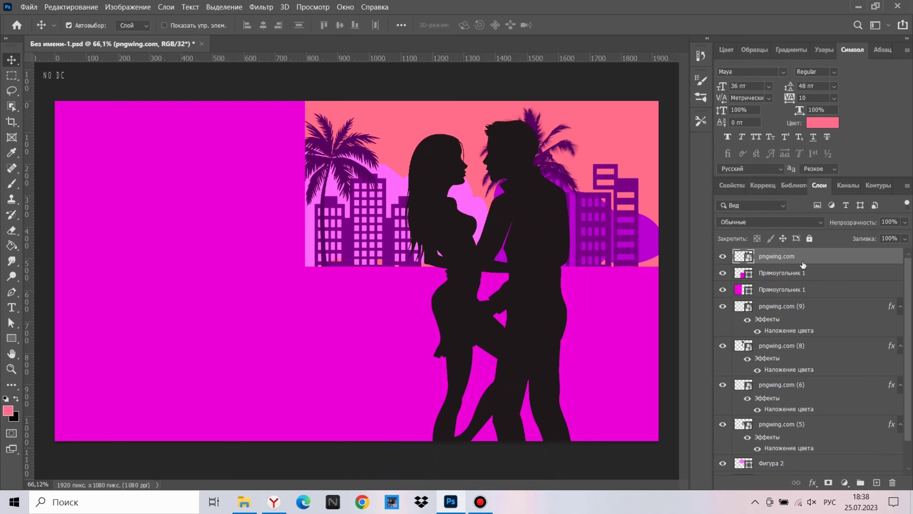
pyautogui.click(877, 482)
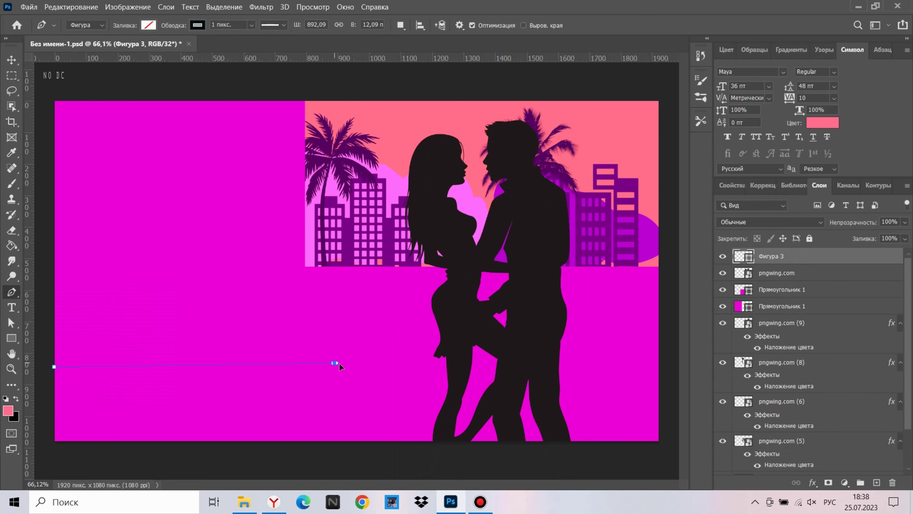
# Draw a diagonal floor shape across the lower left and fill it dark purple.
pyautogui.moveTo(339, 363); pyautogui.dragTo(336, 365)
pyautogui.click(483, 445)
pyautogui.click(148, 25)
pyautogui.click(74, 87)
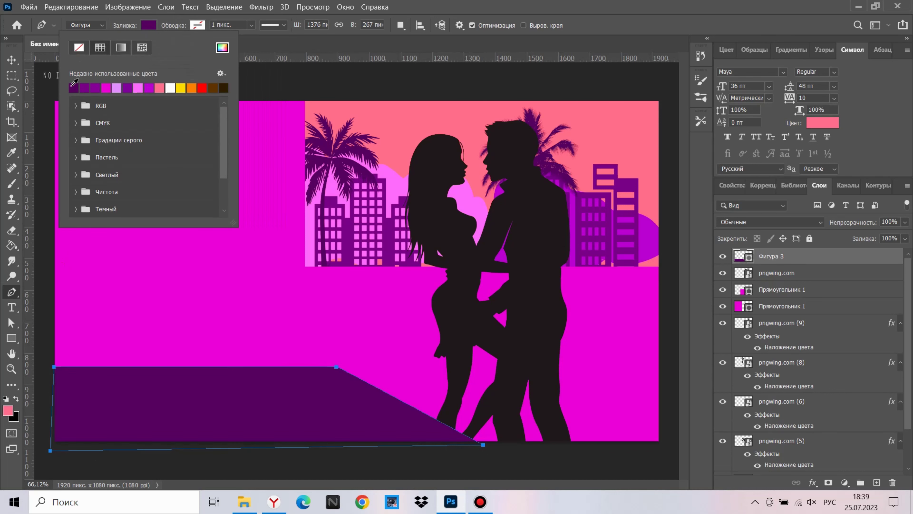
pyautogui.click(222, 47)
pyautogui.press('Return')
pyautogui.press('Return')
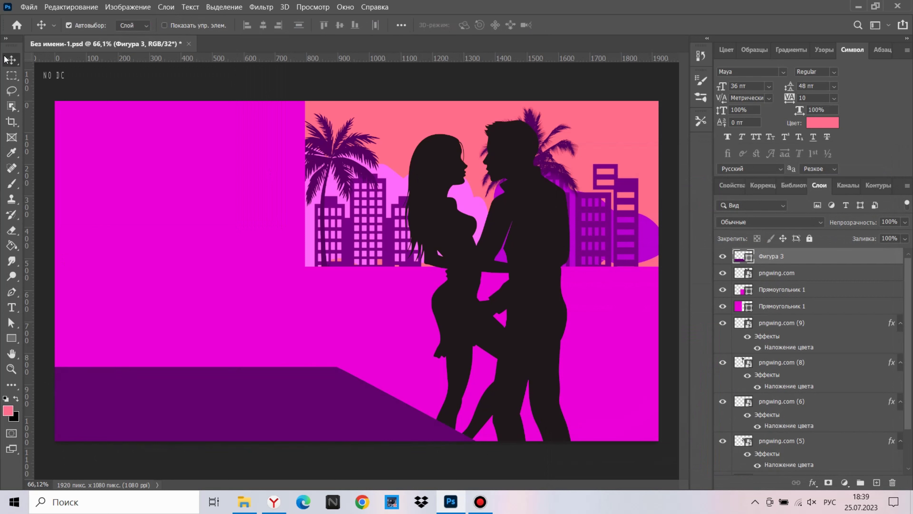
# Enlarge the couple and shift it and both palm trees further right.
pyautogui.moveTo(443, 252); pyautogui.dragTo(433, 237)
pyautogui.hotkey('ctrl', 't')
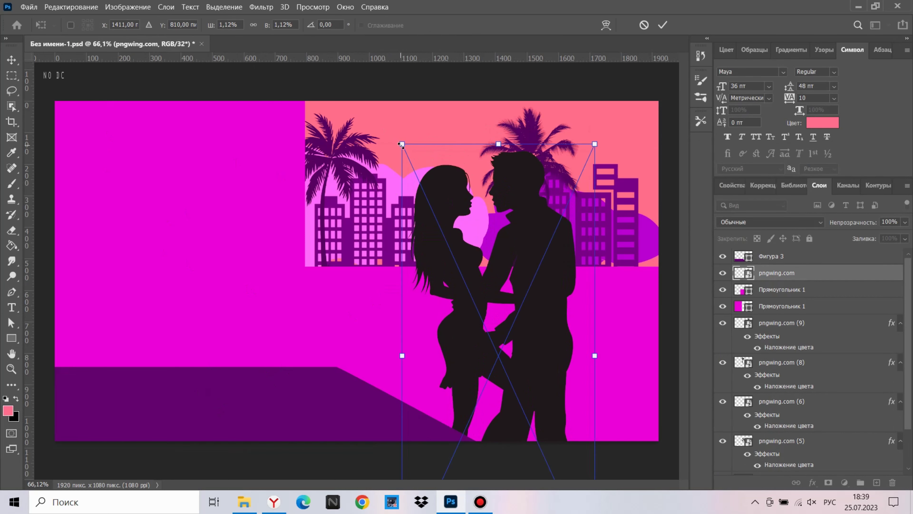
pyautogui.moveTo(401, 146); pyautogui.dragTo(339, 123)
pyautogui.press('Return')
pyautogui.moveTo(457, 221); pyautogui.dragTo(479, 259)
pyautogui.moveTo(543, 171); pyautogui.dragTo(611, 168)
pyautogui.moveTo(359, 147); pyautogui.dragTo(410, 147)
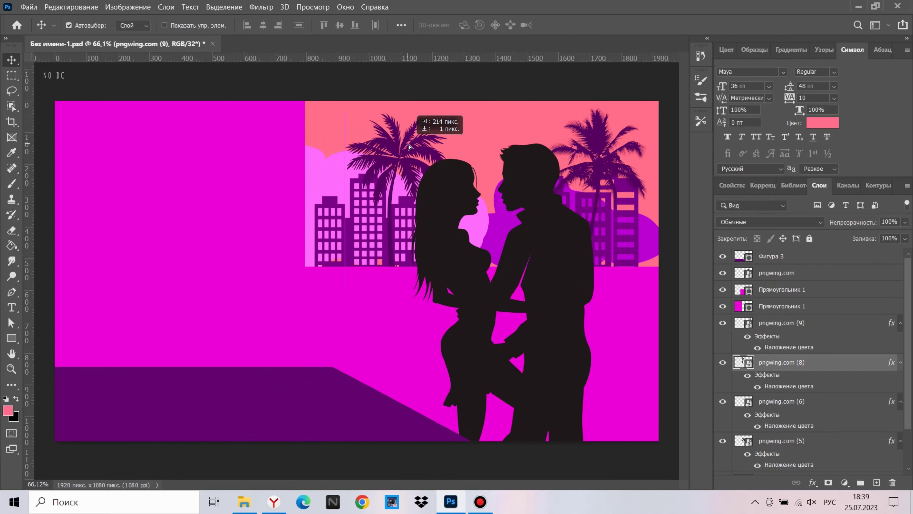
pyautogui.click(776, 256)
# Bring in the phone image, rotate it onto its side and shrink it onto the floor at lower left.
pyautogui.click(244, 501)
pyautogui.moveTo(468, 153); pyautogui.dragTo(360, 234)
pyautogui.moveTo(532, 108); pyautogui.dragTo(570, 340)
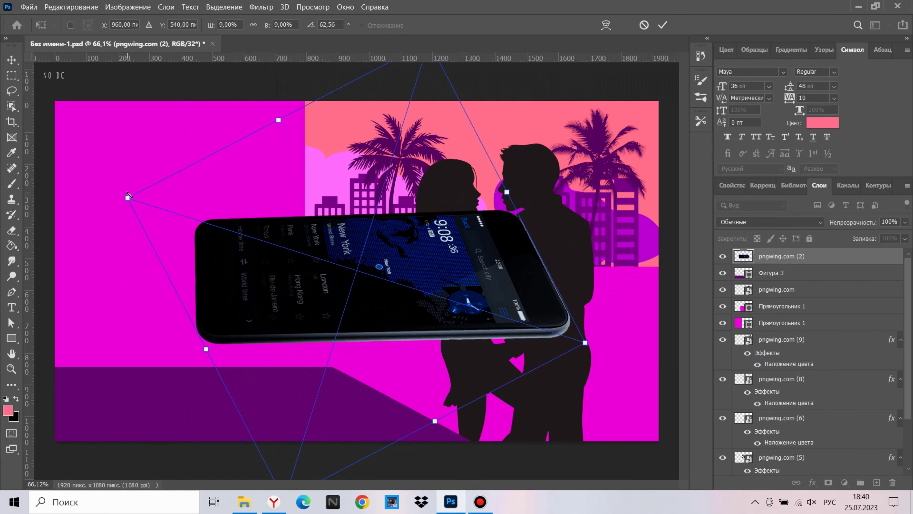
pyautogui.moveTo(128, 197)
pyautogui.mouseDown()
pyautogui.moveTo(464, 309)
pyautogui.moveTo(245, 384)
pyautogui.mouseUp()
pyautogui.moveTo(305, 306); pyautogui.dragTo(234, 437)
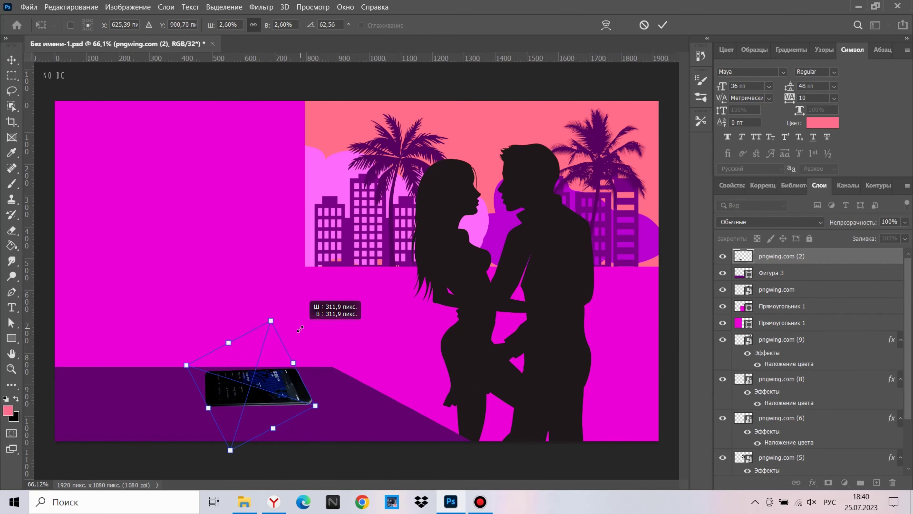
pyautogui.press('Return')
pyautogui.moveTo(277, 395)
pyautogui.mouseDown()
pyautogui.moveTo(220, 399)
pyautogui.moveTo(301, 399)
pyautogui.mouseUp()
# Add the speech bubble image, flip it horizontally, shrink it and position it above the phone.
pyautogui.click(244, 501)
pyautogui.click(539, 151)
pyautogui.moveTo(562, 159); pyautogui.dragTo(306, 233)
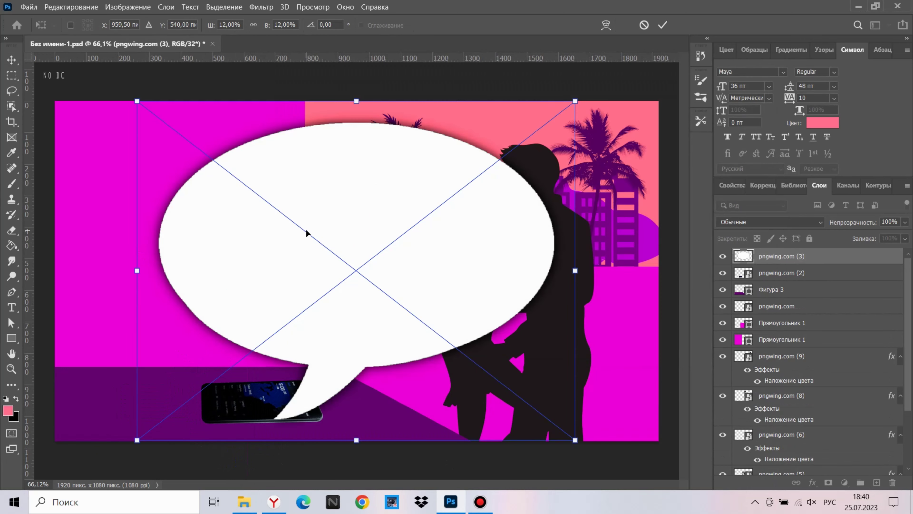
pyautogui.click(71, 7)
pyautogui.click(305, 374)
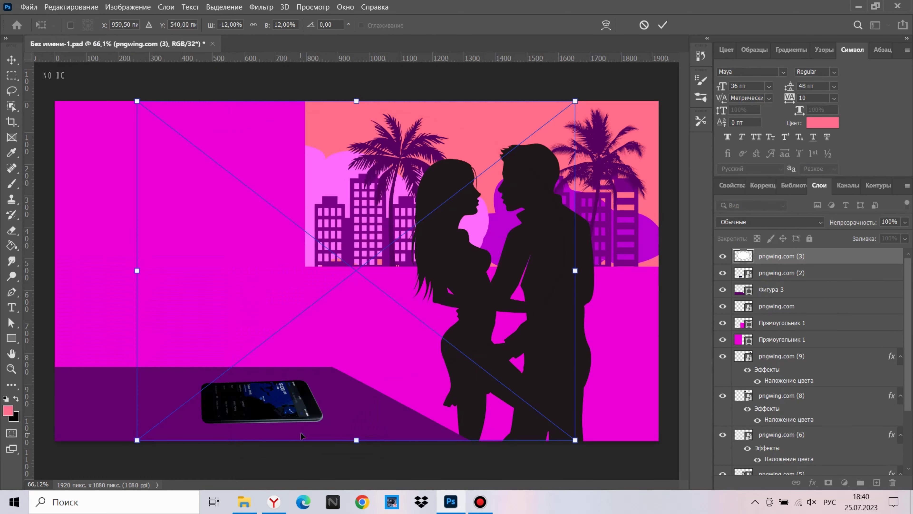
pyautogui.moveTo(137, 101); pyautogui.dragTo(160, 328)
pyautogui.moveTo(407, 372); pyautogui.dragTo(187, 332)
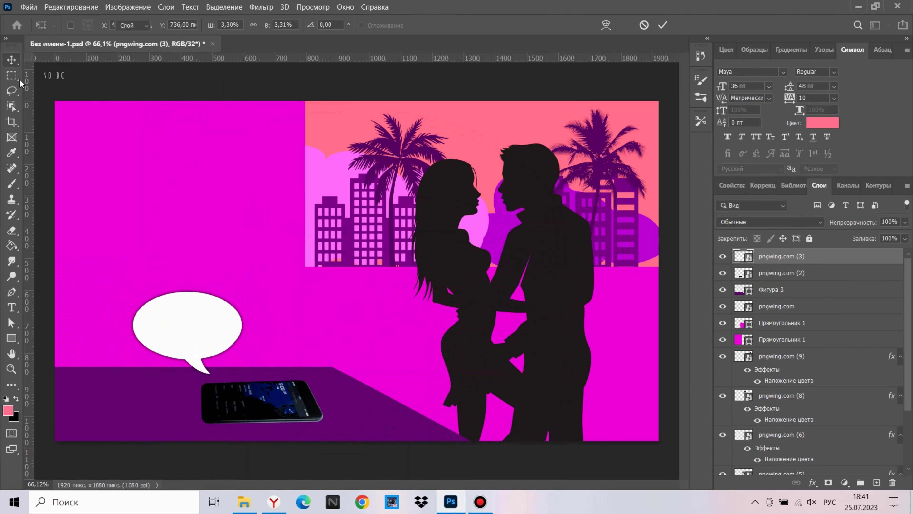
pyautogui.press('Return')
pyautogui.moveTo(263, 401); pyautogui.dragTo(132, 401)
pyautogui.moveTo(187, 326); pyautogui.dragTo(187, 298)
pyautogui.moveTo(143, 400); pyautogui.dragTo(165, 400)
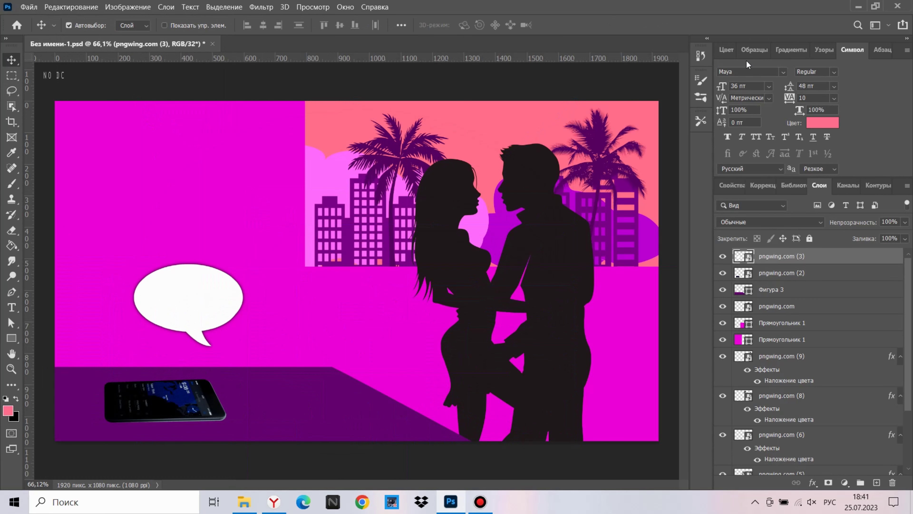
# Mirror the bubble again, fit the broken heart inside it, and add a new empty layer.
pyautogui.click(71, 7)
pyautogui.moveTo(136, 264)
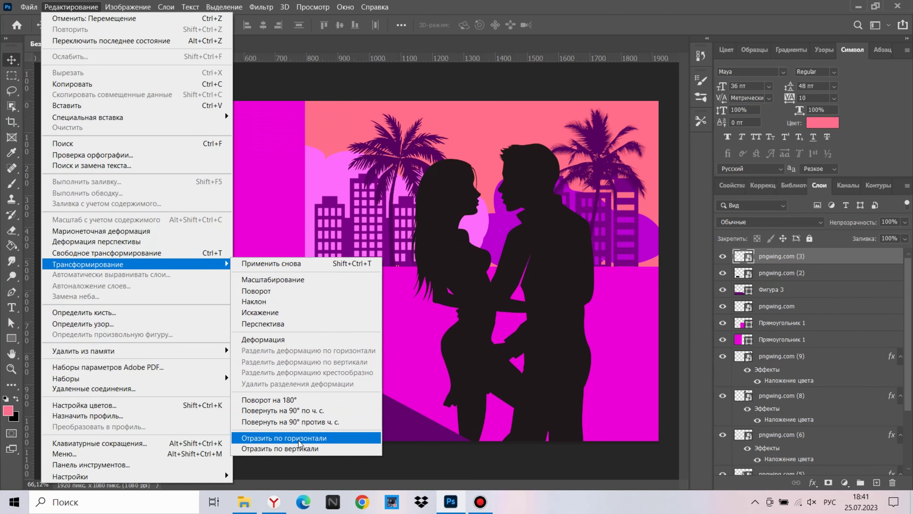
pyautogui.click(299, 439)
pyautogui.moveTo(187, 99)
pyautogui.mouseDown()
pyautogui.moveTo(392, 359)
pyautogui.moveTo(266, 327)
pyautogui.moveTo(193, 295)
pyautogui.mouseUp()
pyautogui.press('Return')
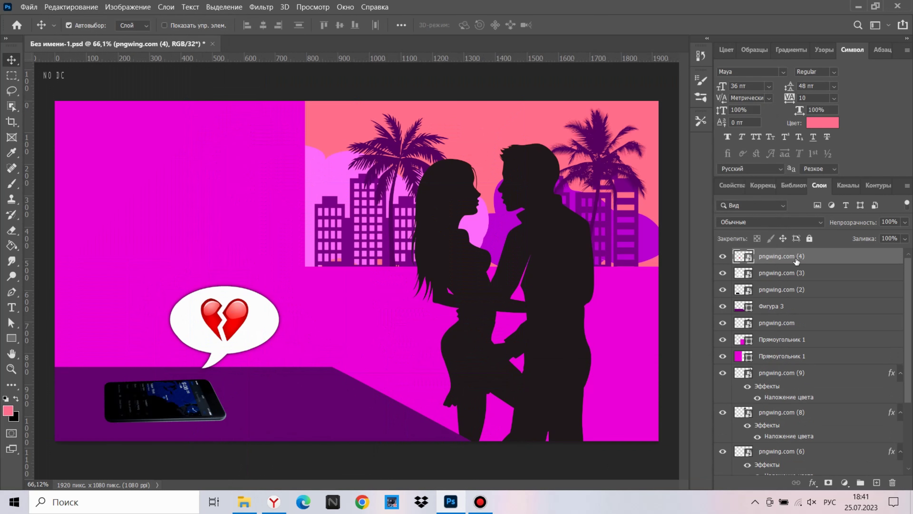
pyautogui.hotkey('ctrl', 'shift', 'alt', 'n')
pyautogui.click(244, 502)
# Type the two-line title 'The Cheaters' at 10 pt font size.
pyautogui.click(710, 67)
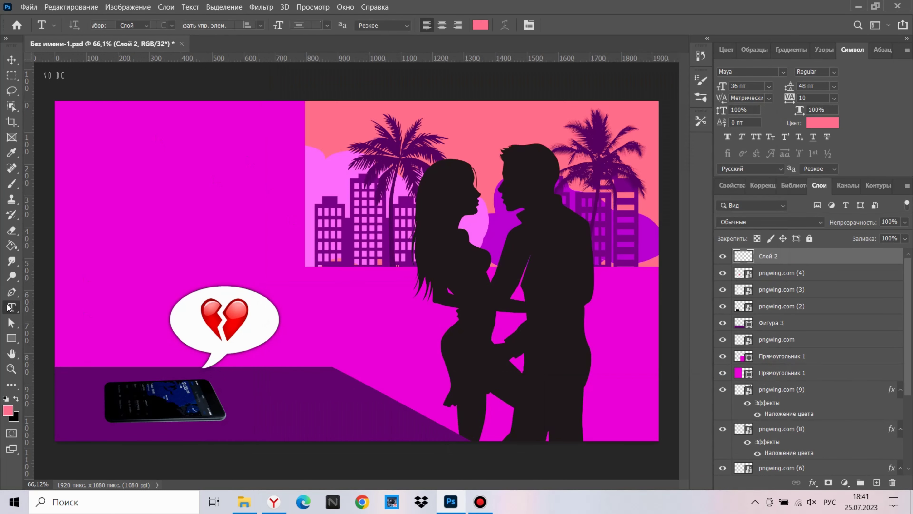
pyautogui.write('10 пт')
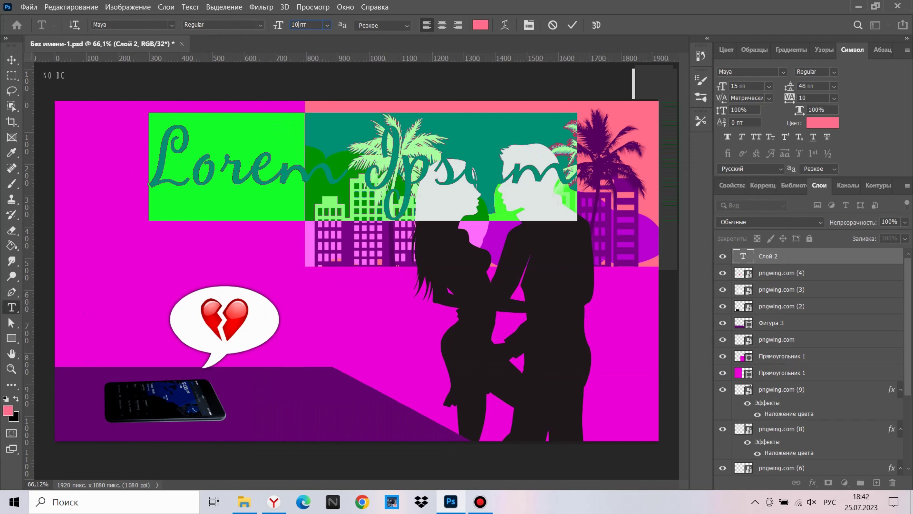
pyautogui.press('Return')
pyautogui.write('The')
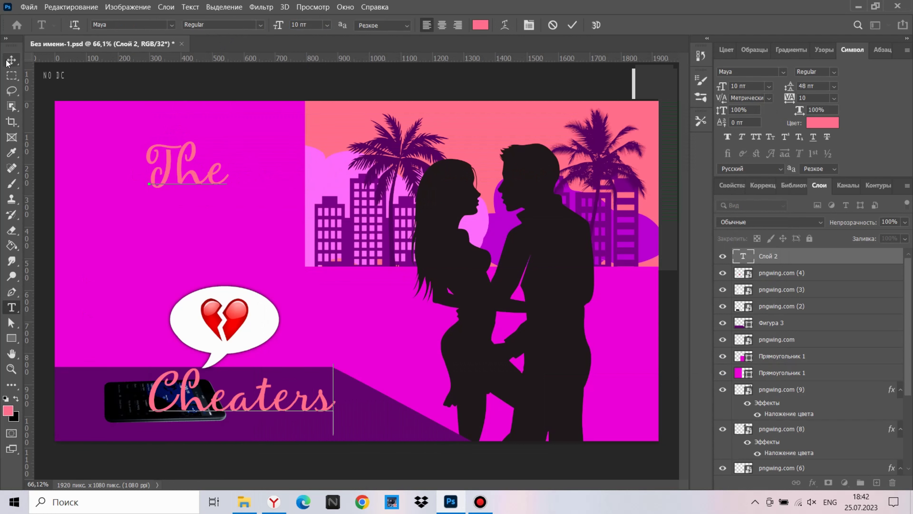
pyautogui.click(6, 63)
# Set the title's line spacing (leading) to 12 pt.
pyautogui.click(834, 87)
pyautogui.click(819, 124)
pyautogui.click(834, 87)
pyautogui.click(820, 155)
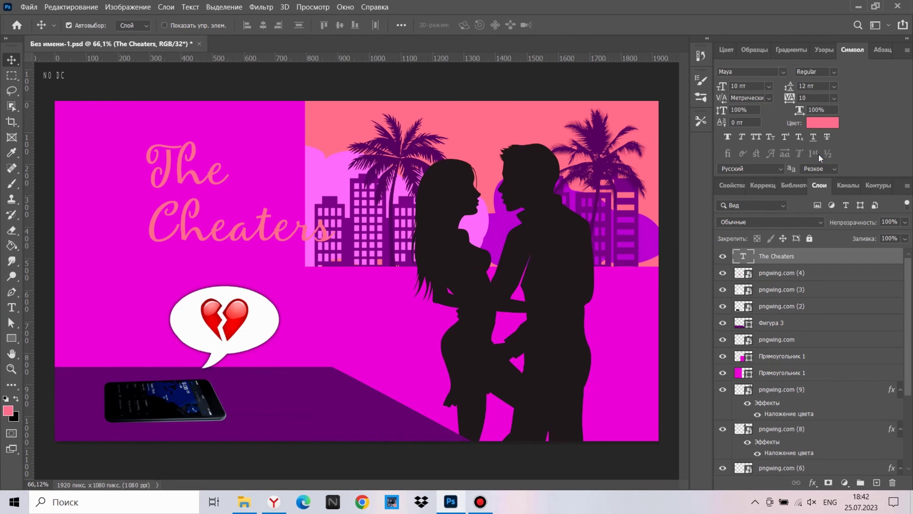
# Centre-align the title lines and change the text colour to purple.
pyautogui.press('t')
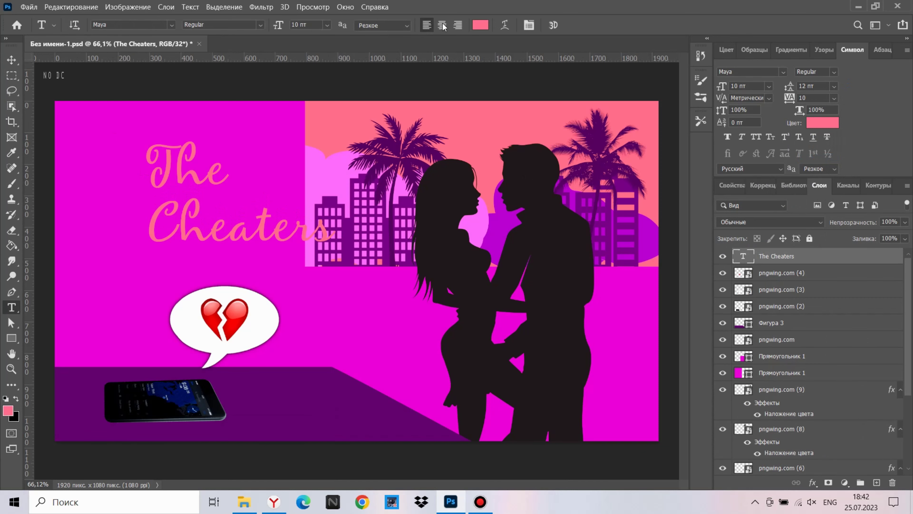
pyautogui.click(442, 24)
pyautogui.click(480, 24)
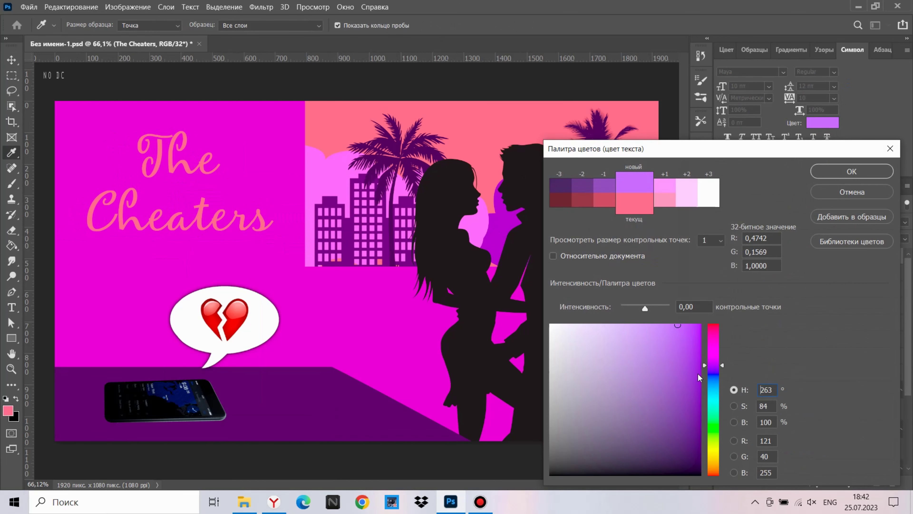
pyautogui.press('Return')
pyautogui.click(784, 72)
pyautogui.scroll(-10, 847, 264)
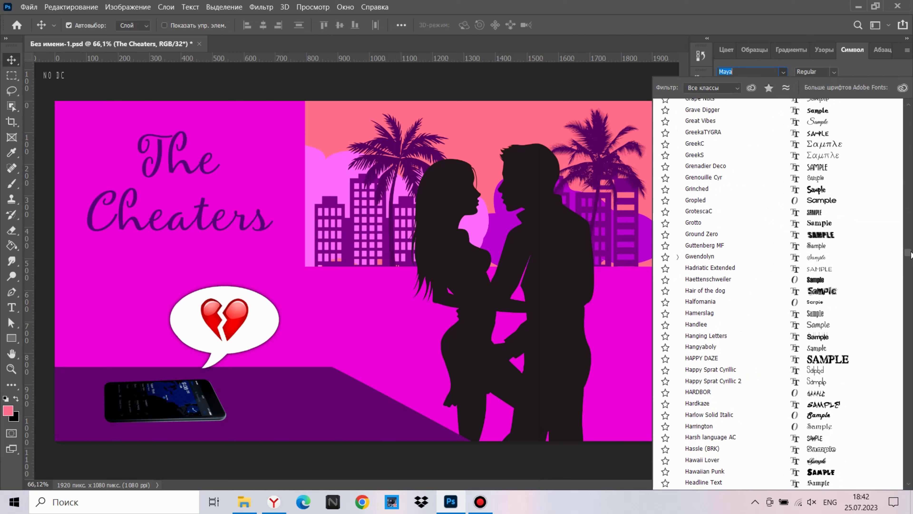
# Browse the script fonts and apply Lovely Home to 'The Cheaters' title.
pyautogui.click(829, 149)
pyautogui.scroll(-5, 908, 186)
pyautogui.scroll(-3, 907, 185)
pyautogui.scroll(-3, 884, 202)
pyautogui.scroll(-3, 864, 221)
pyautogui.scroll(-2, 865, 221)
pyautogui.scroll(-3, 884, 245)
pyautogui.scroll(-3, 906, 248)
pyautogui.scroll(-3, 906, 248)
pyautogui.scroll(-1, 871, 265)
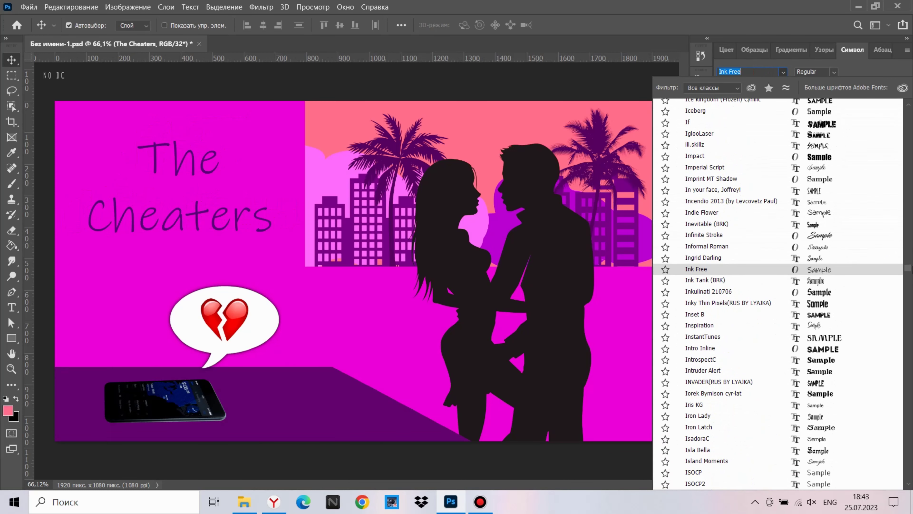
pyautogui.scroll(-7, 904, 275)
pyautogui.scroll(-6, 848, 279)
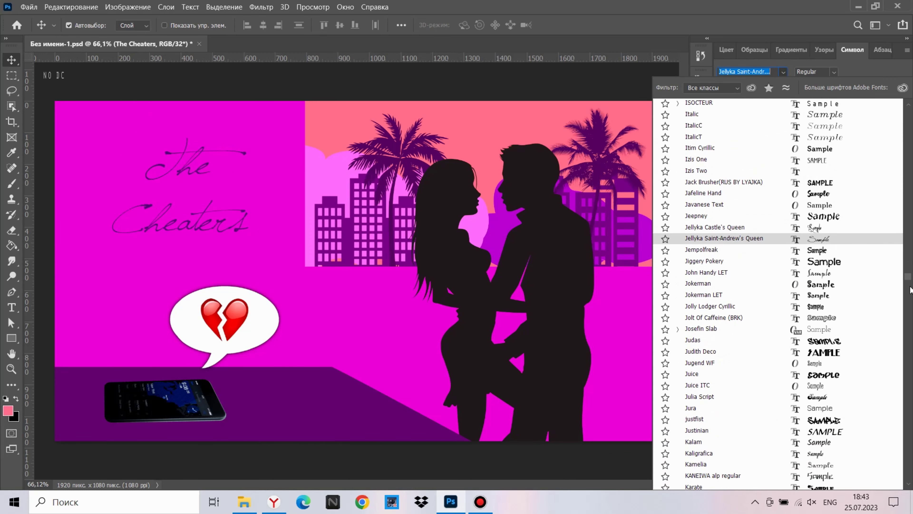
pyautogui.scroll(-5, 862, 264)
pyautogui.scroll(-4, 870, 252)
pyautogui.scroll(-5, 877, 255)
pyautogui.scroll(-3, 899, 274)
pyautogui.scroll(-3, 850, 304)
pyautogui.scroll(-3, 855, 298)
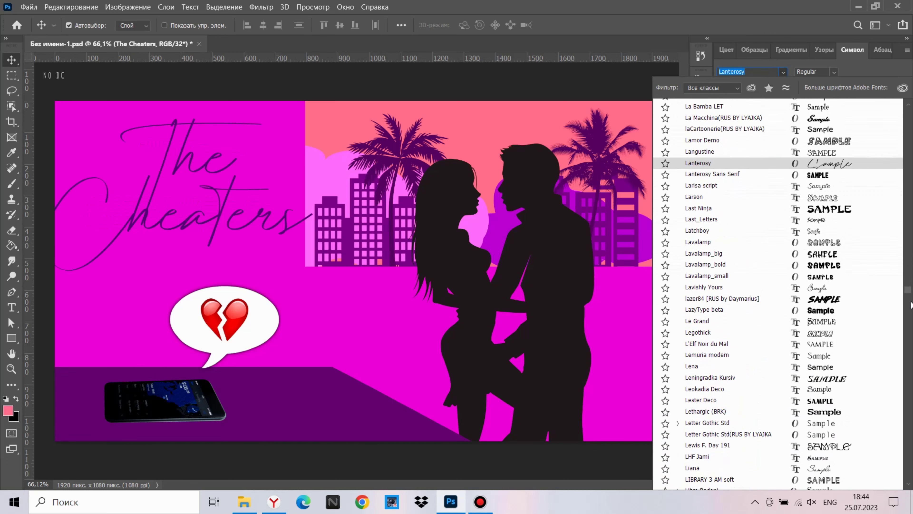
pyautogui.scroll(-5, 865, 289)
pyautogui.scroll(-4, 870, 280)
pyautogui.scroll(-5, 875, 272)
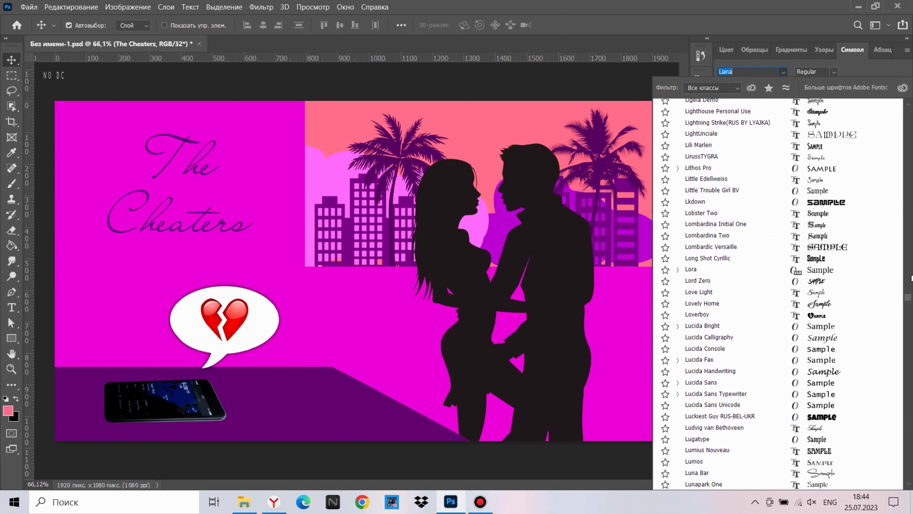
pyautogui.click(856, 287)
# Enlarge the title to about 150% in the upper left and make it dark purple.
pyautogui.hotkey('ctrl', 't')
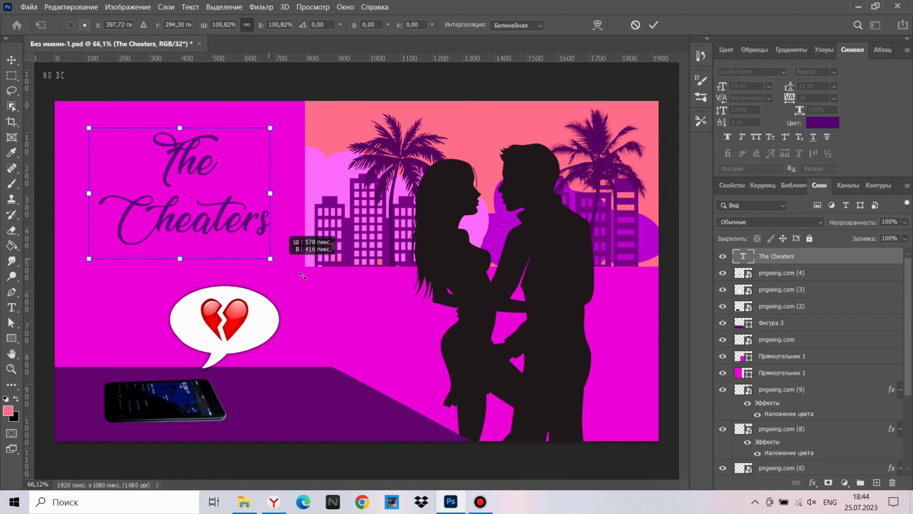
pyautogui.moveTo(278, 257); pyautogui.dragTo(389, 344)
pyautogui.moveTo(257, 288); pyautogui.dragTo(214, 270)
pyautogui.moveTo(327, 315); pyautogui.dragTo(312, 304)
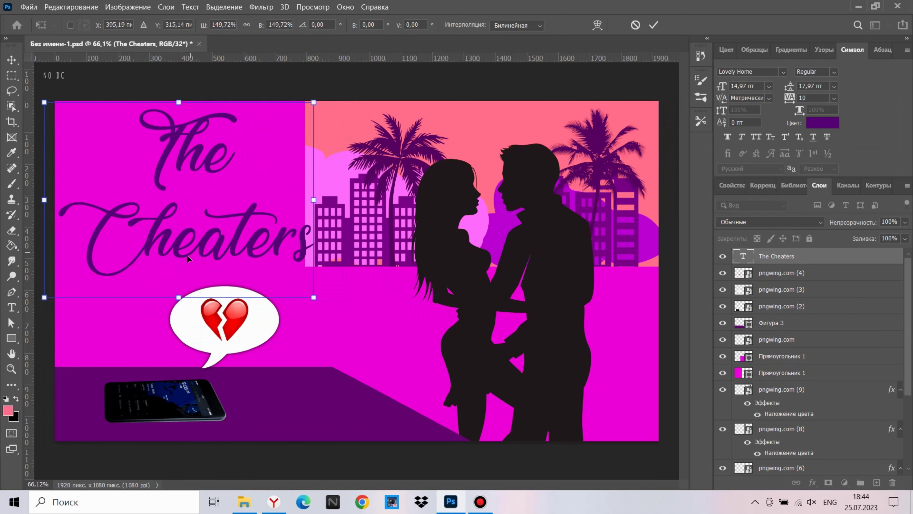
pyautogui.moveTo(186, 256); pyautogui.dragTo(152, 246)
pyautogui.click(822, 122)
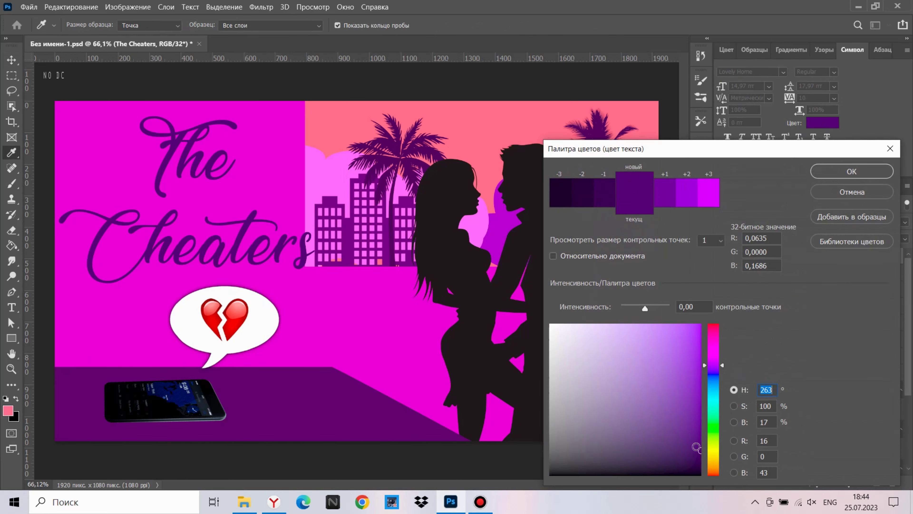
pyautogui.click(851, 171)
# In the title's Layer Style, try several effects and keep a Color Overlay.
pyautogui.rightClick(780, 256)
pyautogui.click(655, 21)
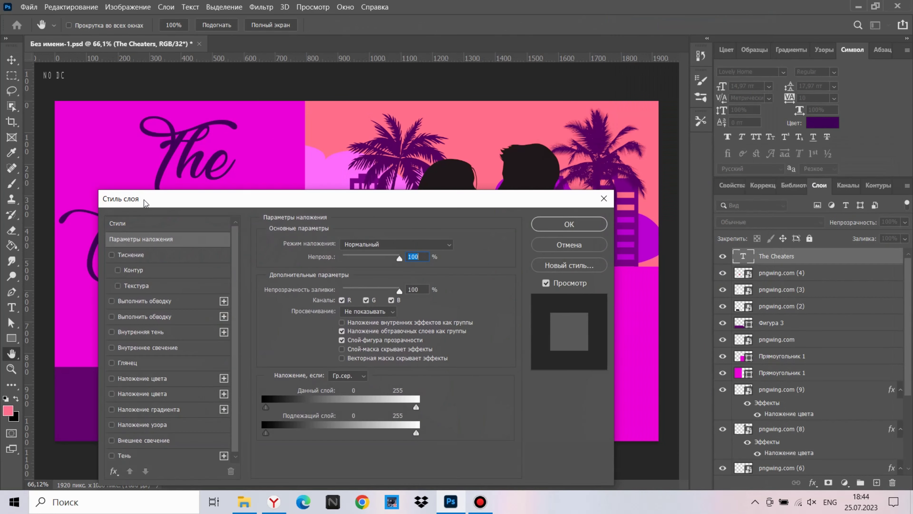
pyautogui.click(354, 164)
pyautogui.click(353, 164)
pyautogui.click(354, 241)
pyautogui.click(354, 272)
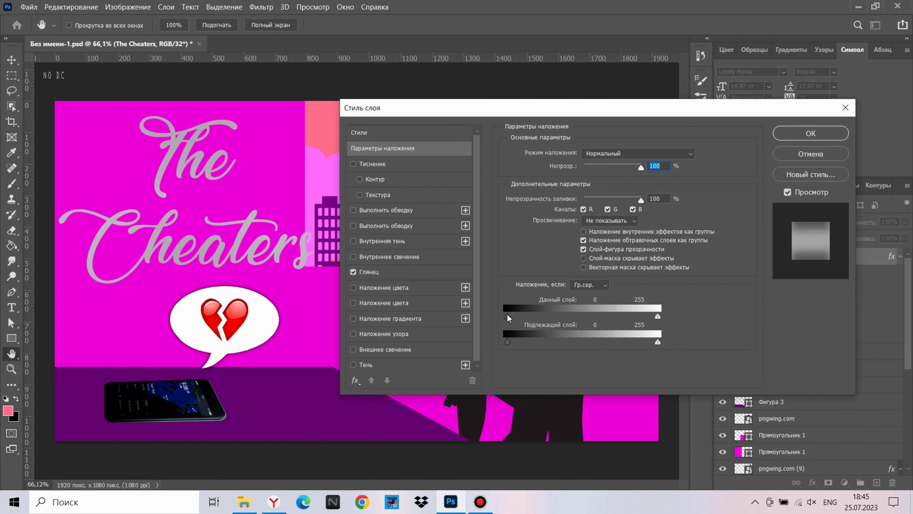
pyautogui.click(638, 154)
pyautogui.press('Escape')
pyautogui.click(366, 272)
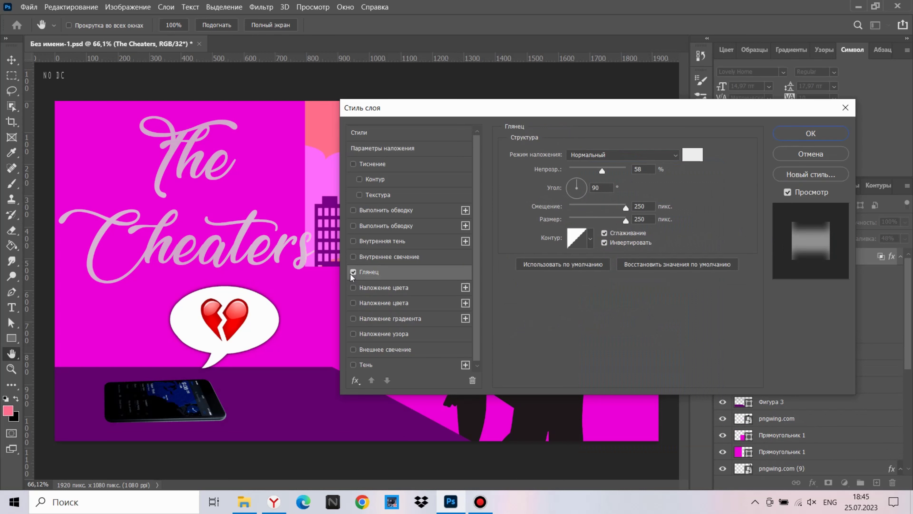
pyautogui.click(353, 364)
pyautogui.click(353, 271)
pyautogui.click(353, 364)
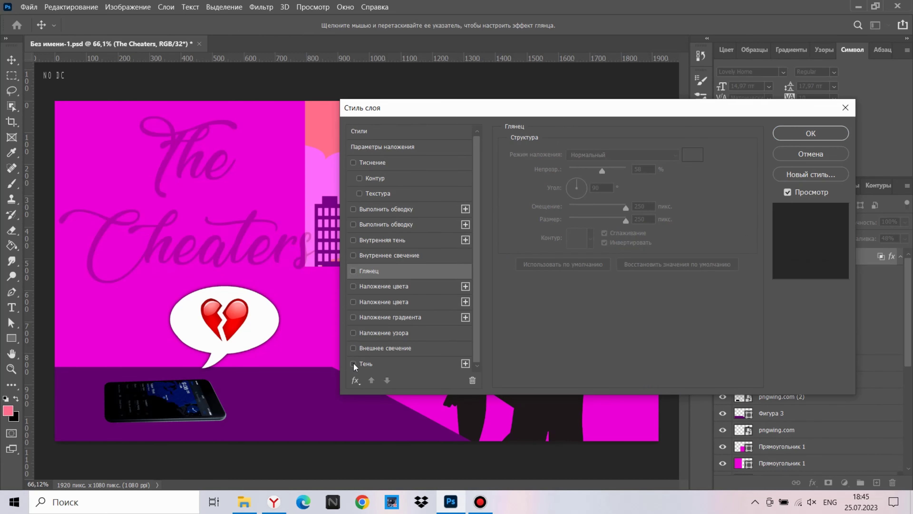
pyautogui.click(354, 286)
# Add a light pink Outer Glow at 34% opacity and adjust its size, spread and range.
pyautogui.click(353, 348)
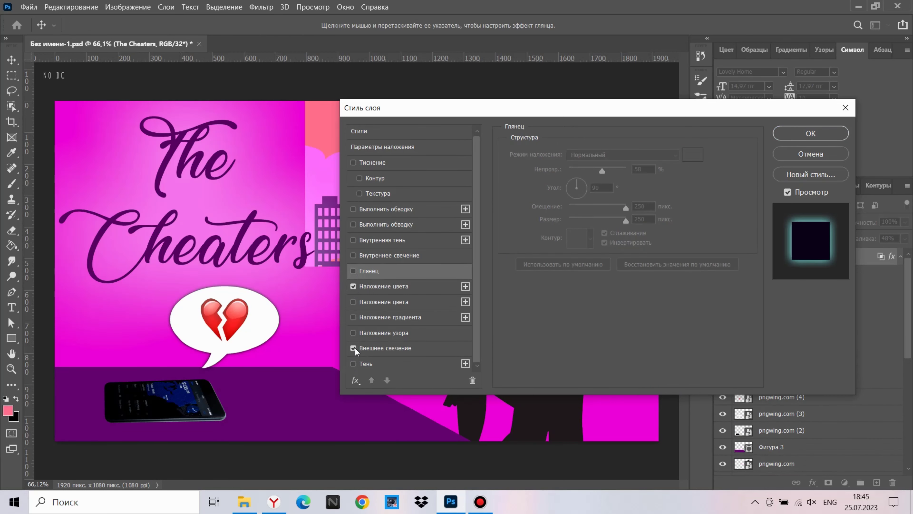
pyautogui.click(552, 195)
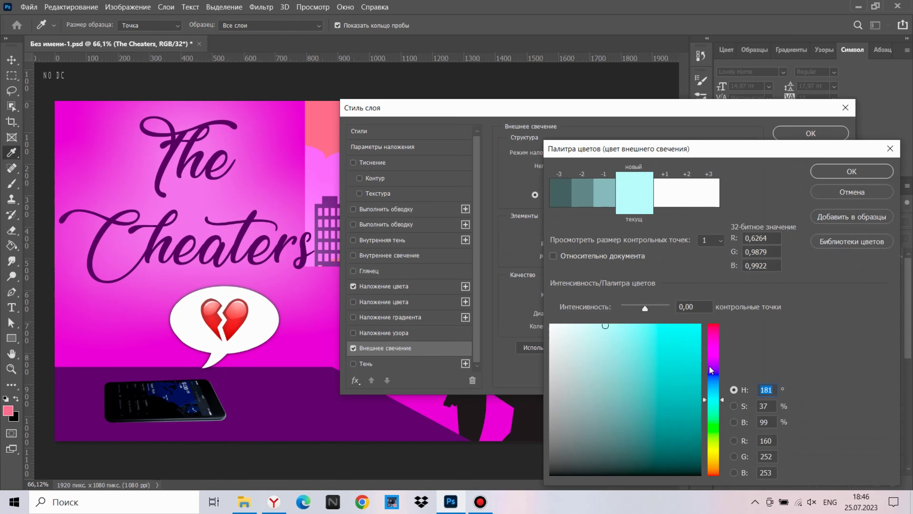
pyautogui.click(217, 200)
pyautogui.click(851, 171)
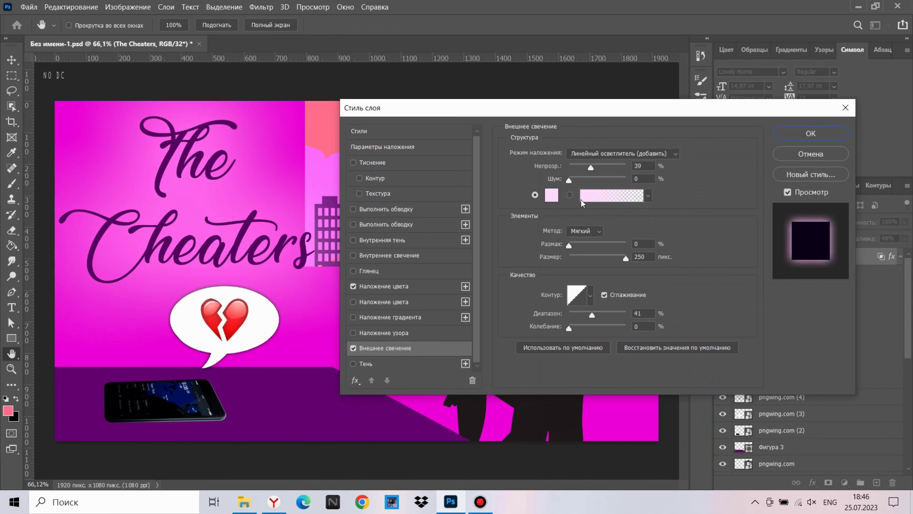
pyautogui.moveTo(591, 167); pyautogui.dragTo(588, 167)
pyautogui.moveTo(583, 262); pyautogui.dragTo(577, 248)
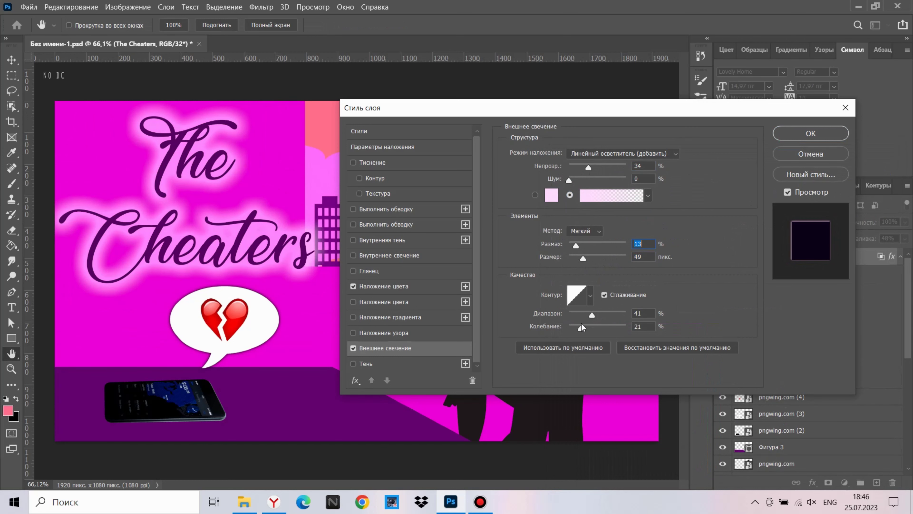
pyautogui.moveTo(592, 315); pyautogui.dragTo(594, 315)
# Apply the title effects, then place a scaled champagne glass on the table and duplicate it.
pyautogui.click(811, 133)
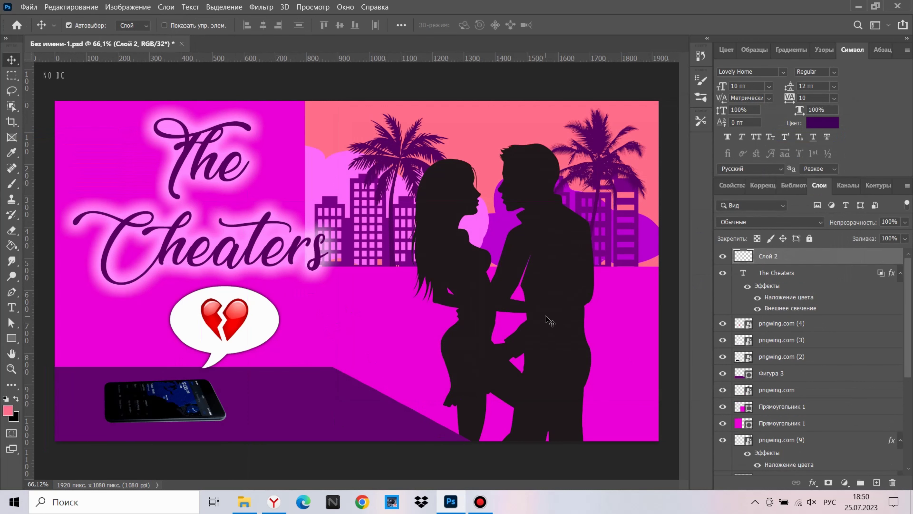
pyautogui.click(244, 501)
pyautogui.moveTo(405, 151); pyautogui.dragTo(187, 243)
pyautogui.moveTo(438, 194); pyautogui.dragTo(341, 276)
pyautogui.moveTo(280, 293); pyautogui.dragTo(285, 306)
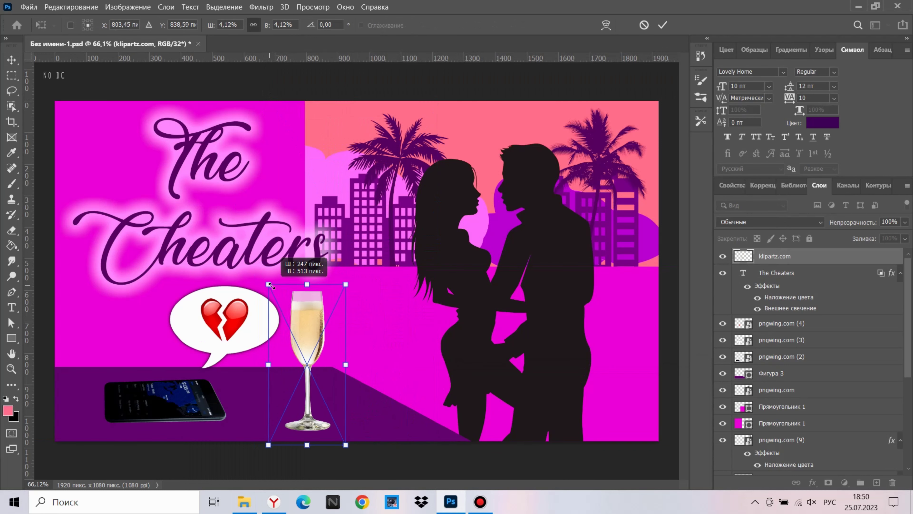
pyautogui.press('Return')
pyautogui.moveTo(305, 335)
pyautogui.mouseDown()
pyautogui.moveTo(354, 299)
pyautogui.moveTo(352, 322)
pyautogui.mouseUp()
# Save the finished poster with File > Save.
pyautogui.click(29, 7)
pyautogui.click(54, 131)
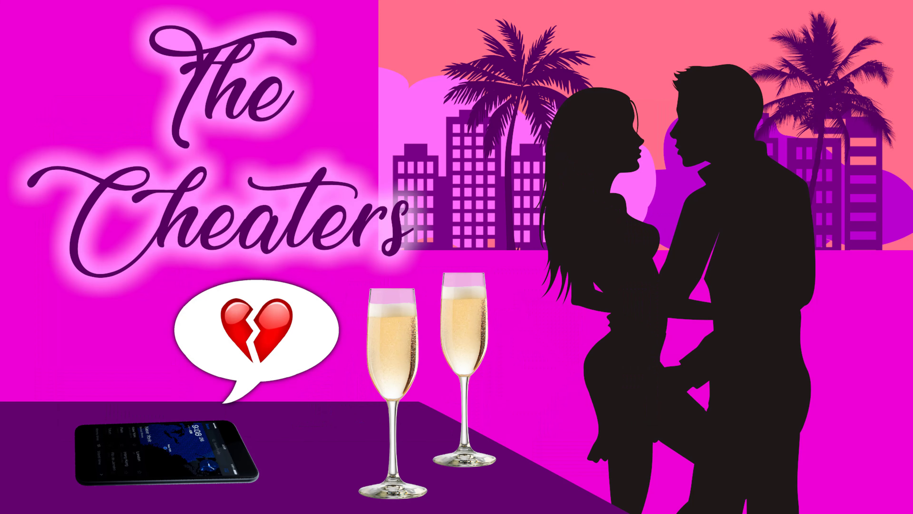